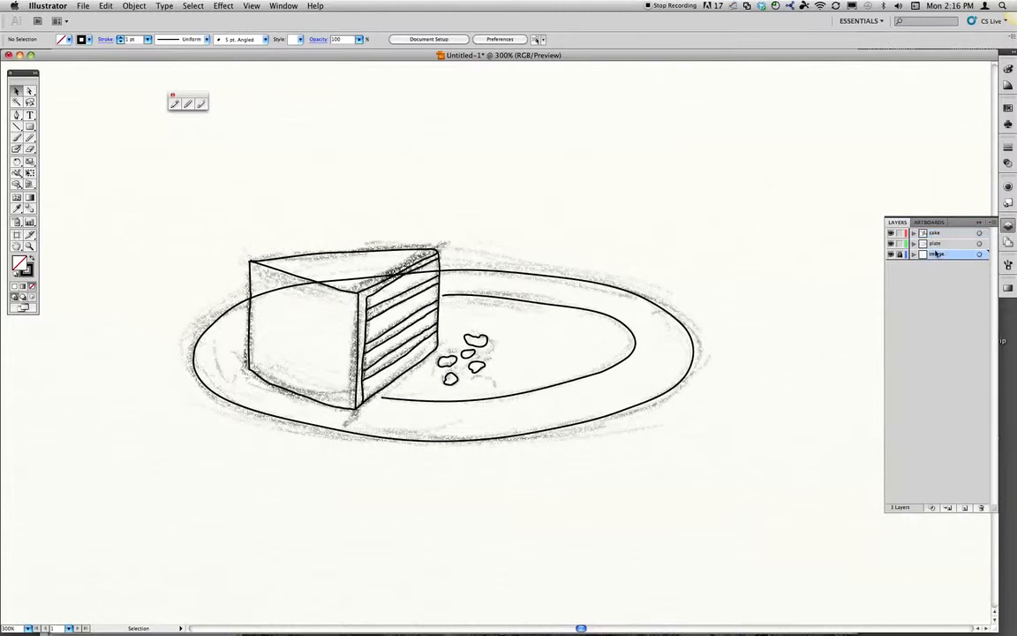
Step: Toggle the visibility of the image, plate and cake layers one by one to check what each contains
left_click(892, 255)
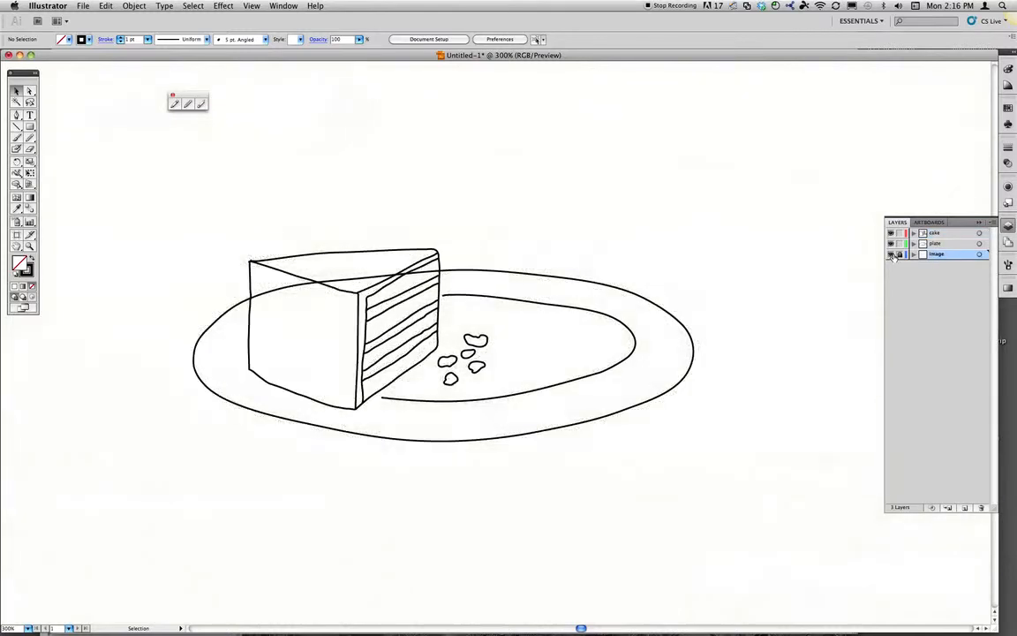
left_click(892, 255)
left_click(891, 243)
left_click(891, 243)
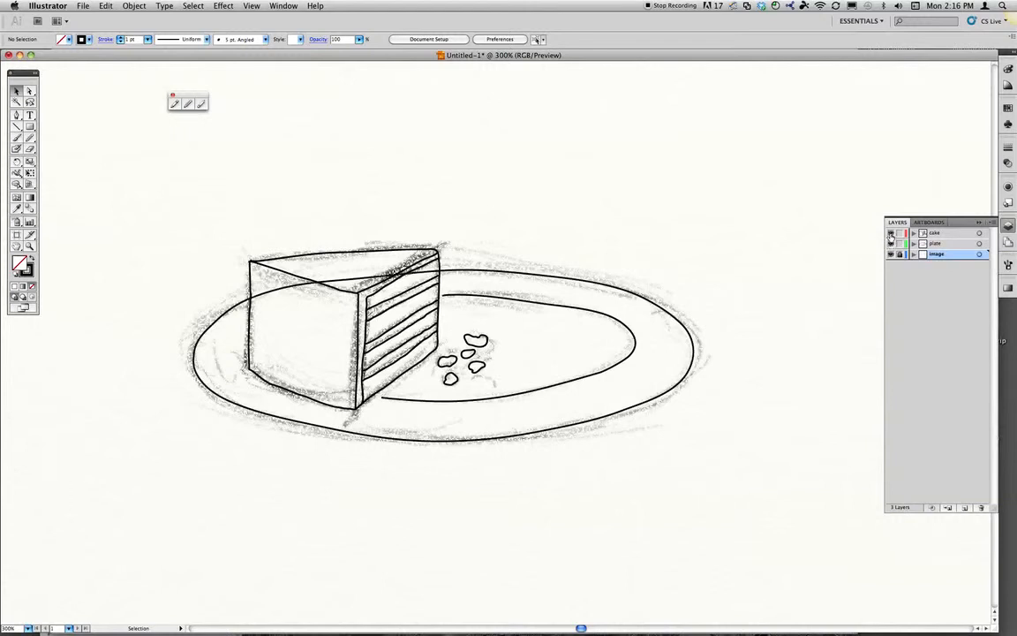
left_click(891, 233)
left_click(892, 233)
Step: Turn the plate's two outlines into a Live Paint group and fill the plate with light gray
left_click(944, 244)
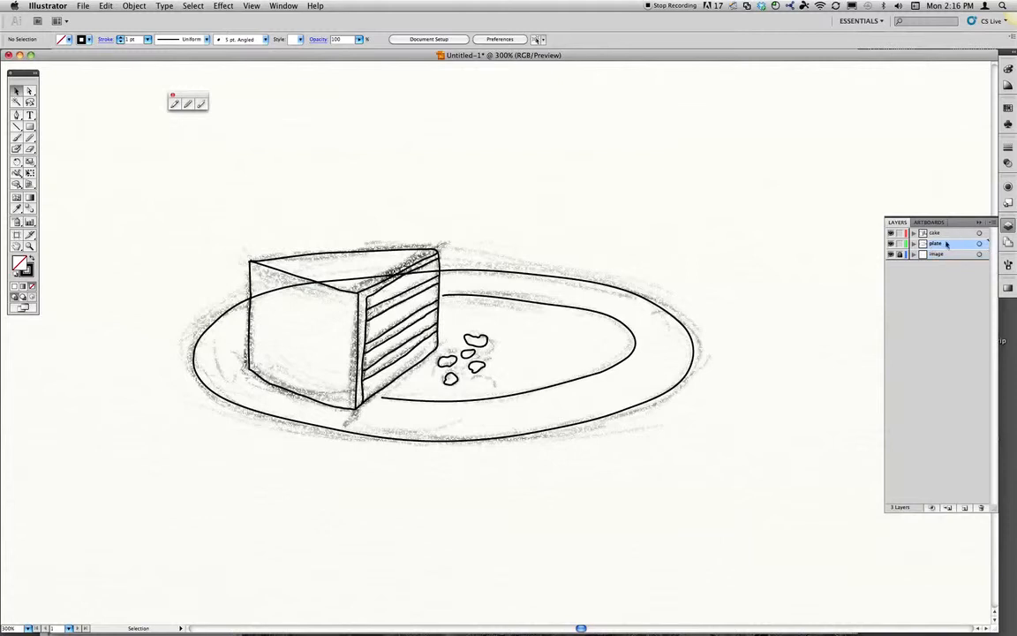
left_click(1008, 108)
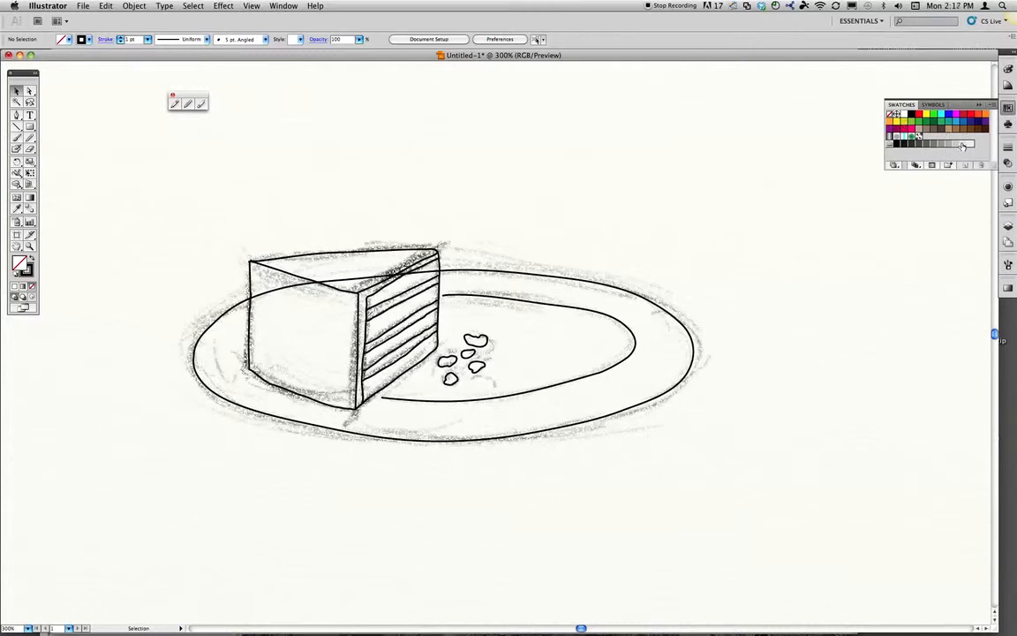
left_click(961, 144)
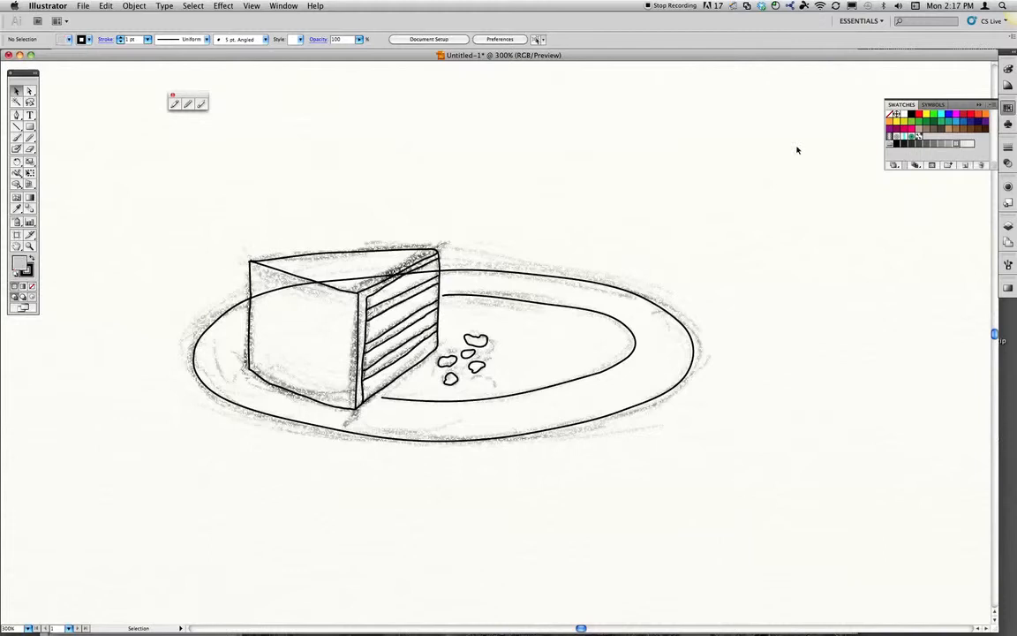
left_click_drag(665, 207, 565, 506)
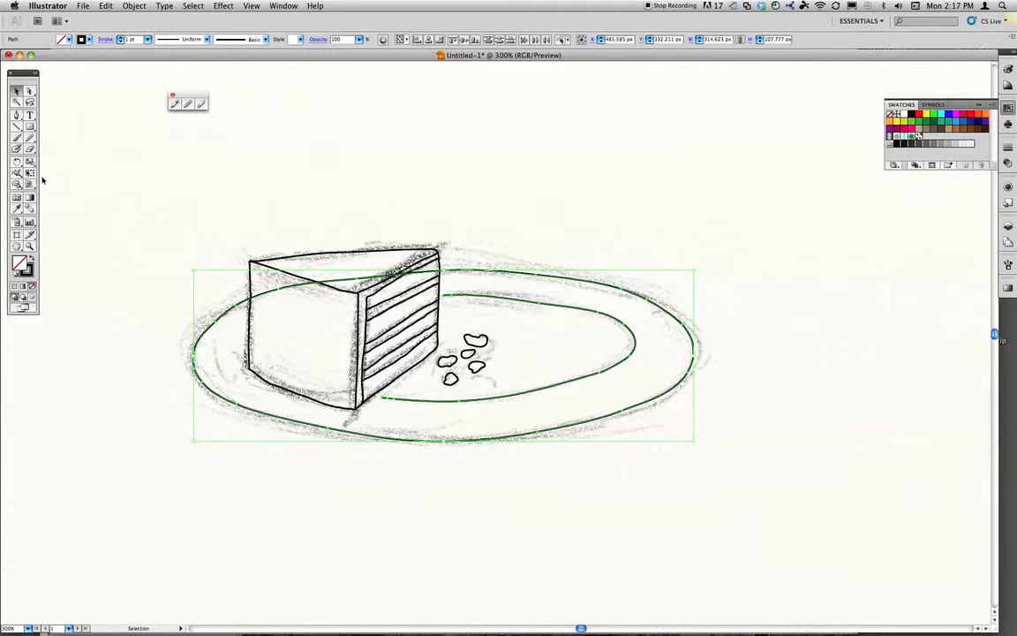
left_click(15, 185)
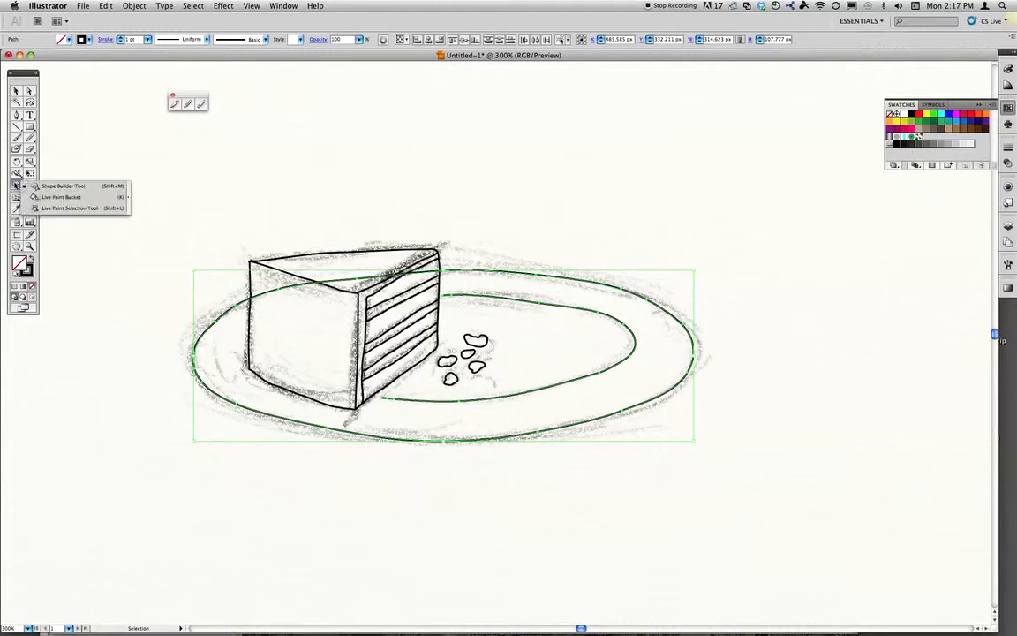
left_click(66, 197)
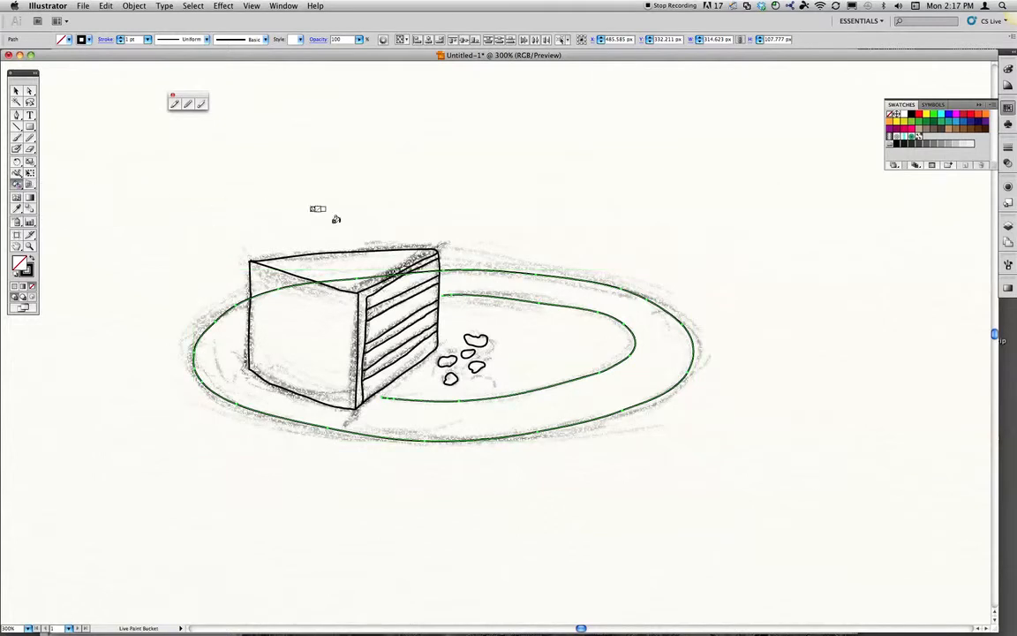
left_click(485, 281)
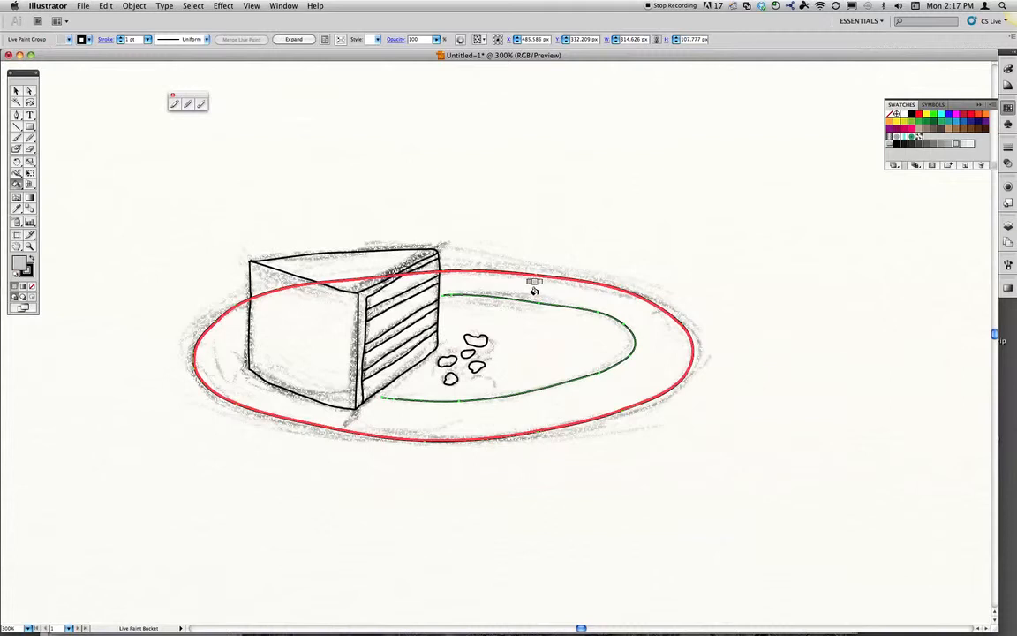
left_click(535, 289)
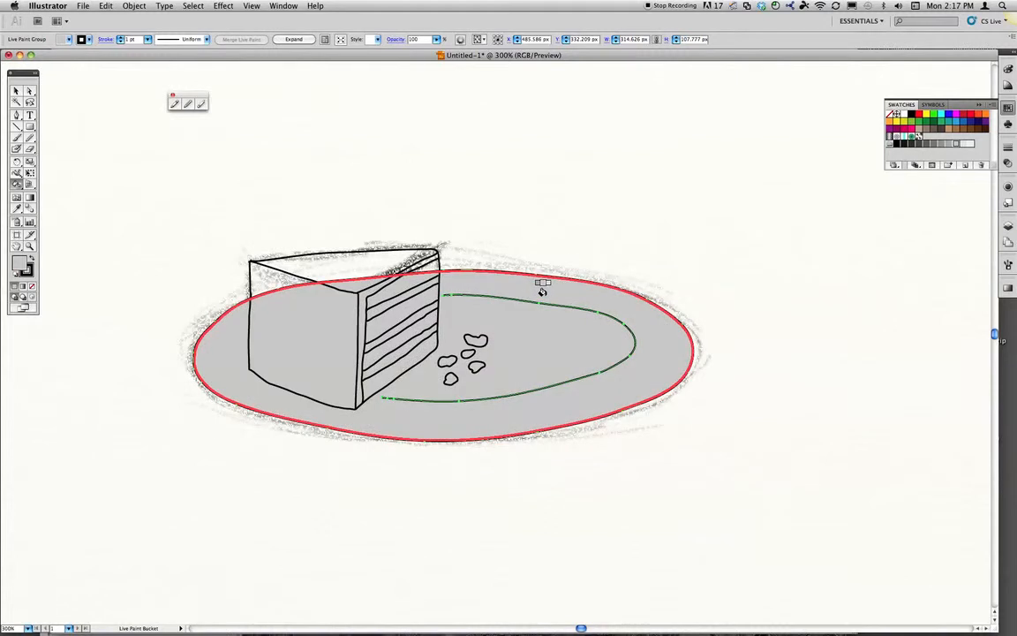
left_click(15, 90)
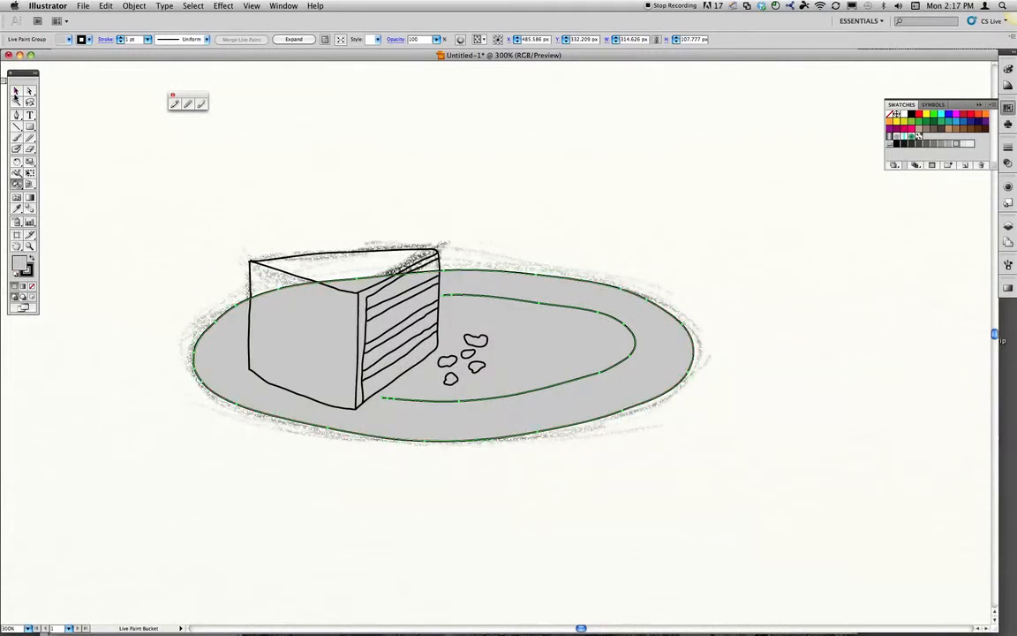
left_click(543, 176)
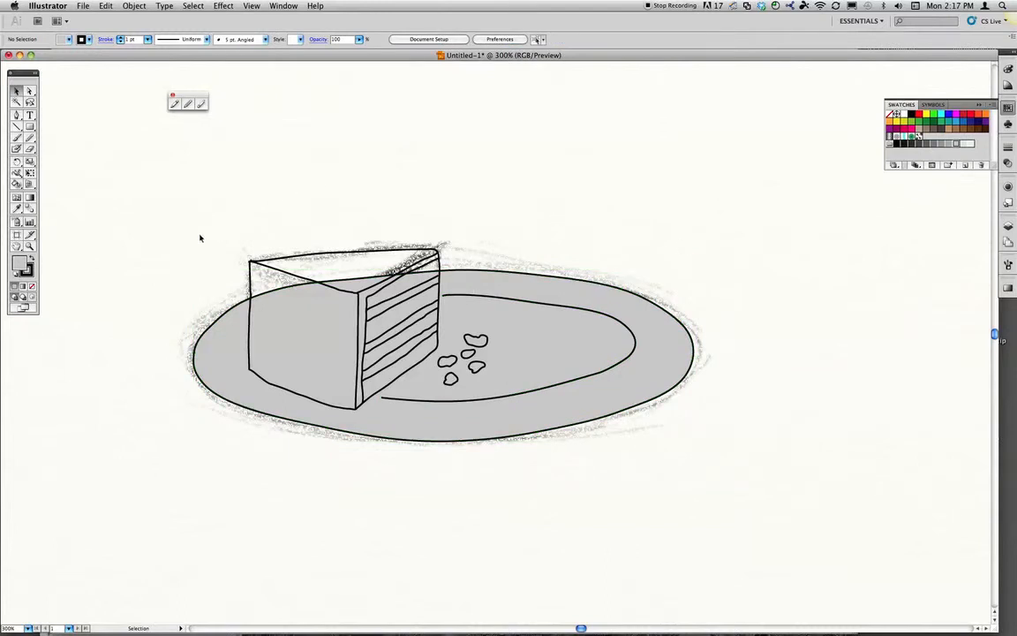
Step: Select all artwork on the cake layer and convert it to a Live Paint group
left_click_drag(200, 238, 541, 194)
left_click(1009, 226)
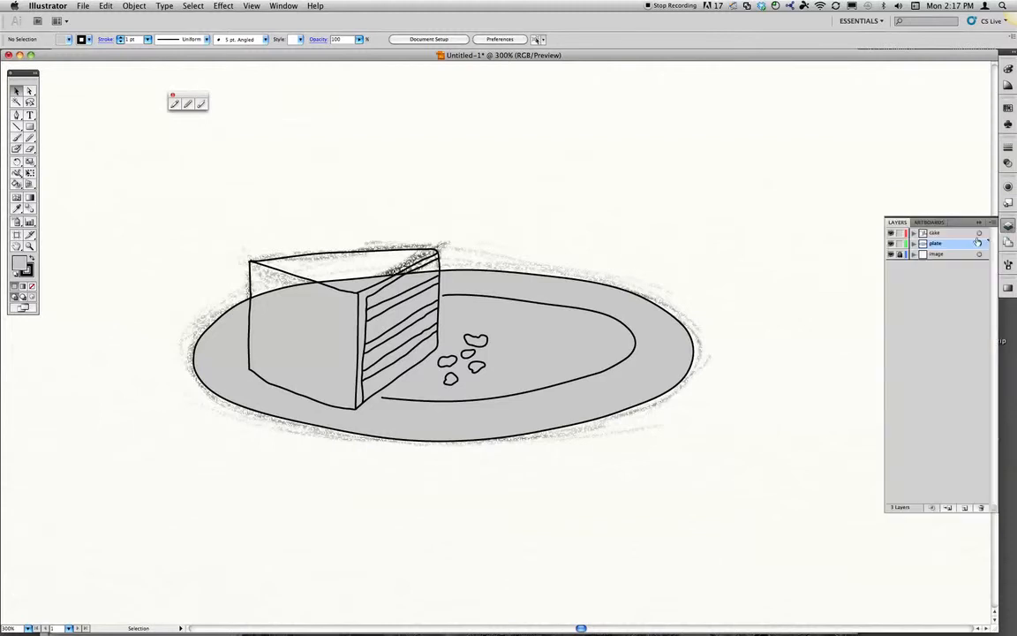
left_click(978, 233)
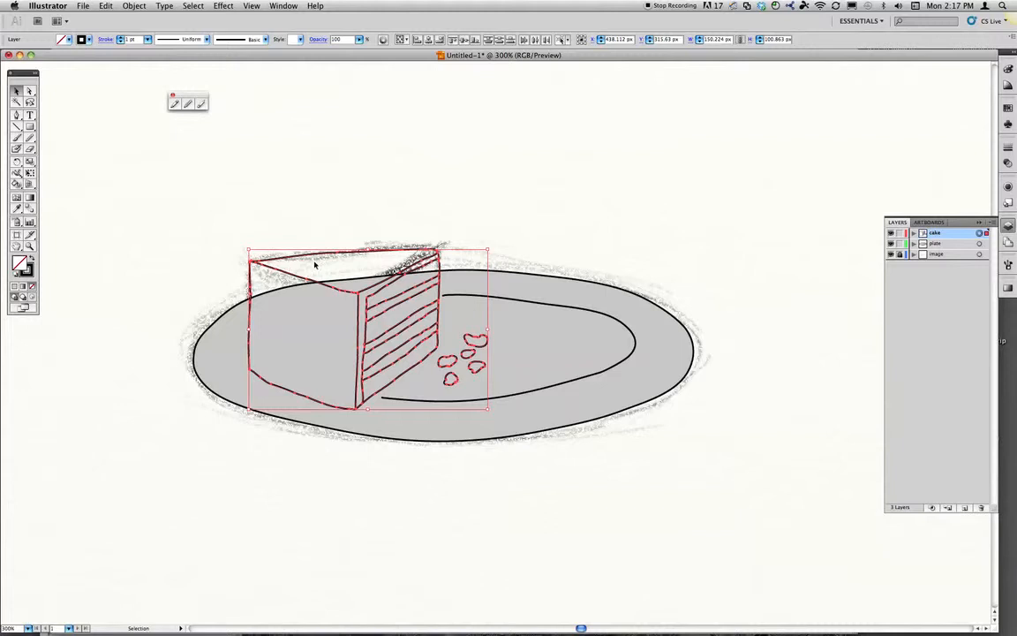
left_click(16, 174)
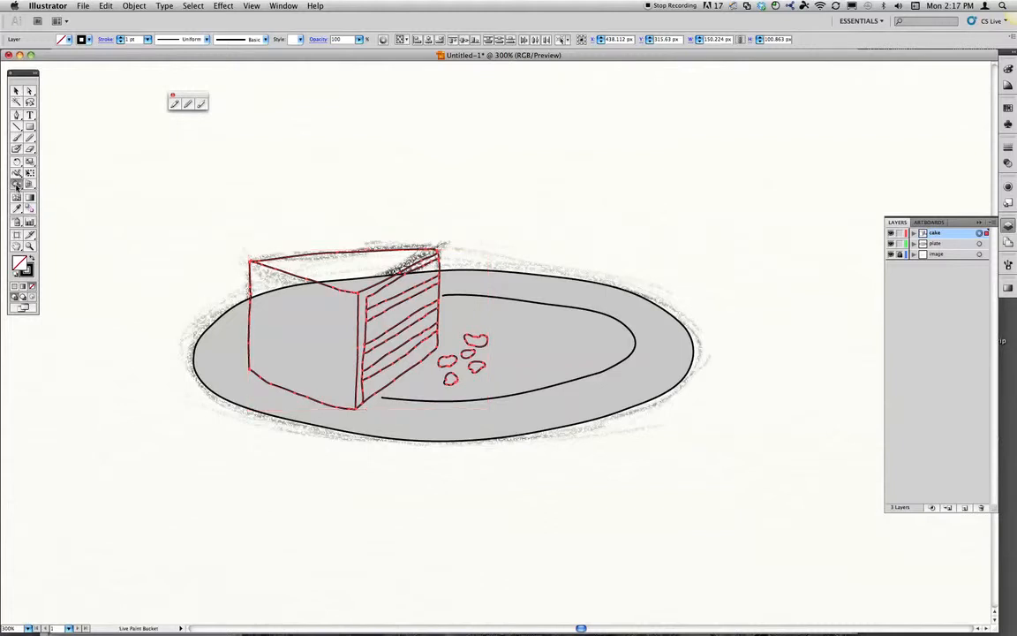
left_click(386, 248)
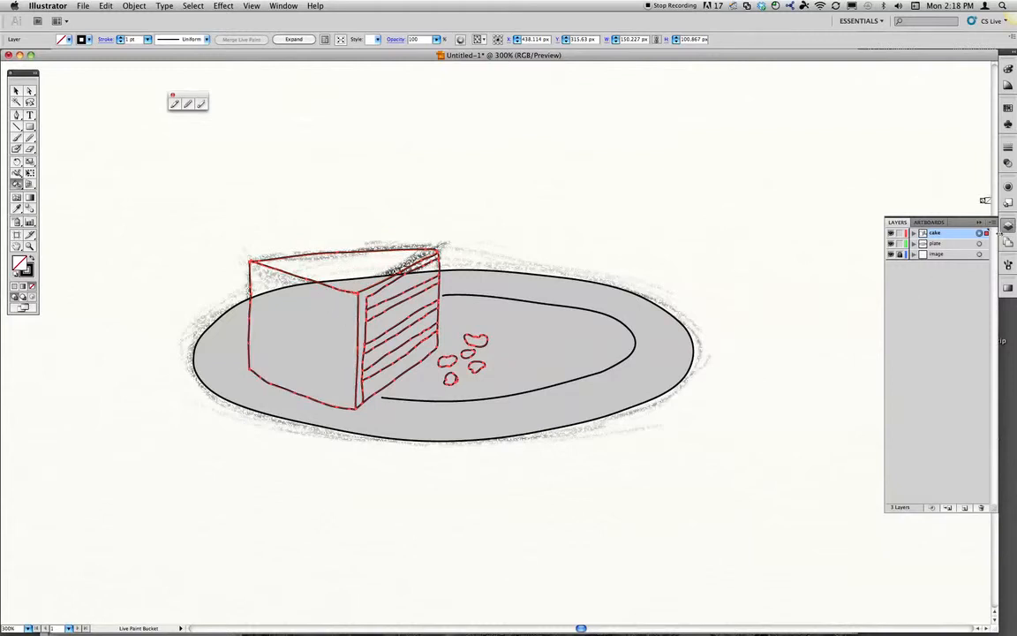
Step: Fill the cake's top, side, frosting edge and thin filling stripes with dark brown using the Live Paint Bucket
left_click(1009, 108)
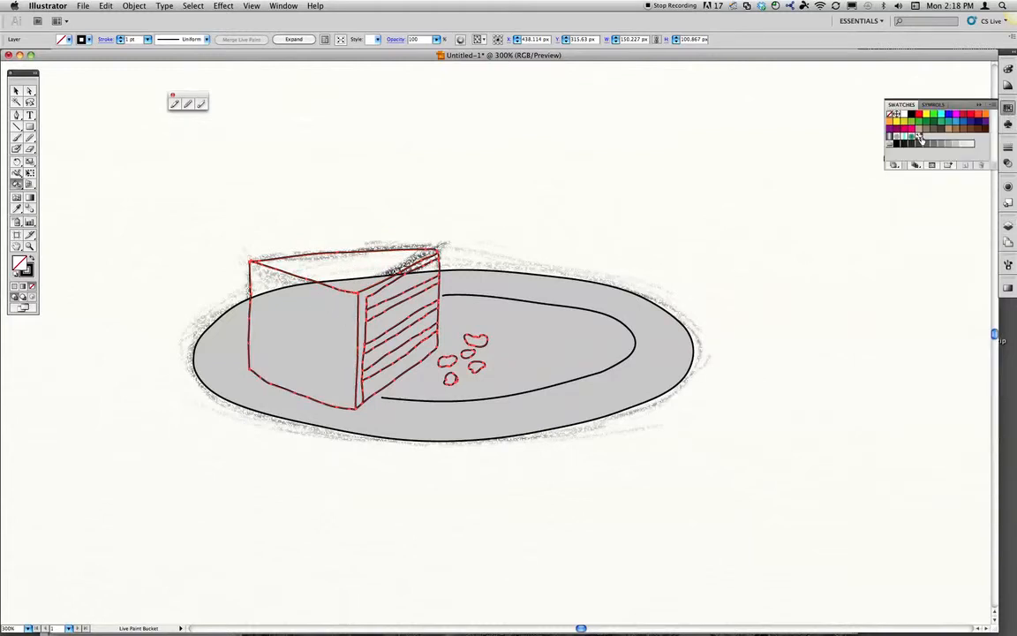
left_click(969, 131)
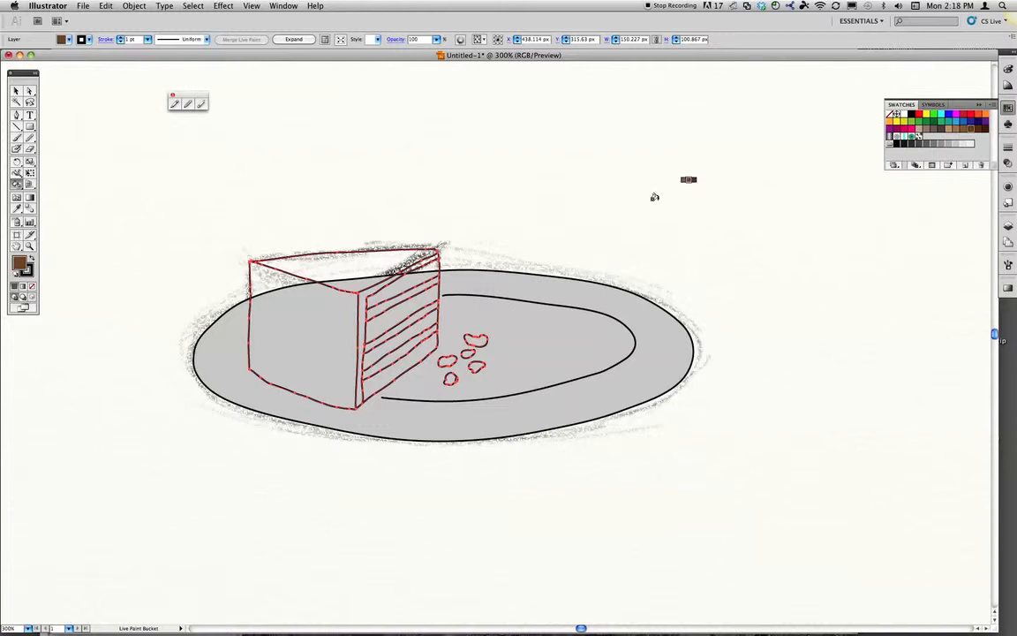
left_click(356, 265)
left_click(296, 327)
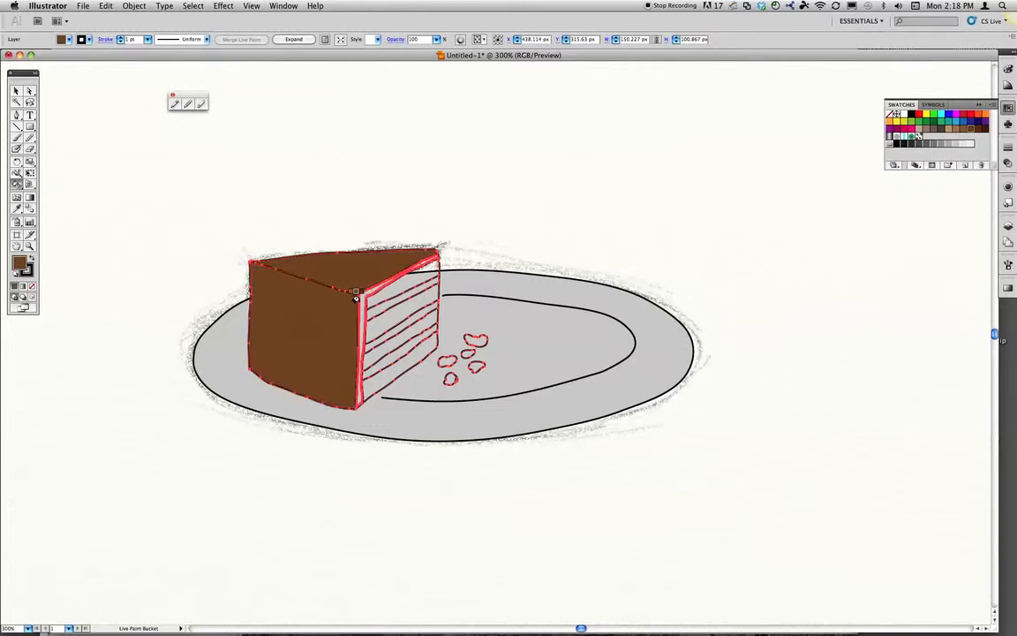
left_click(371, 301)
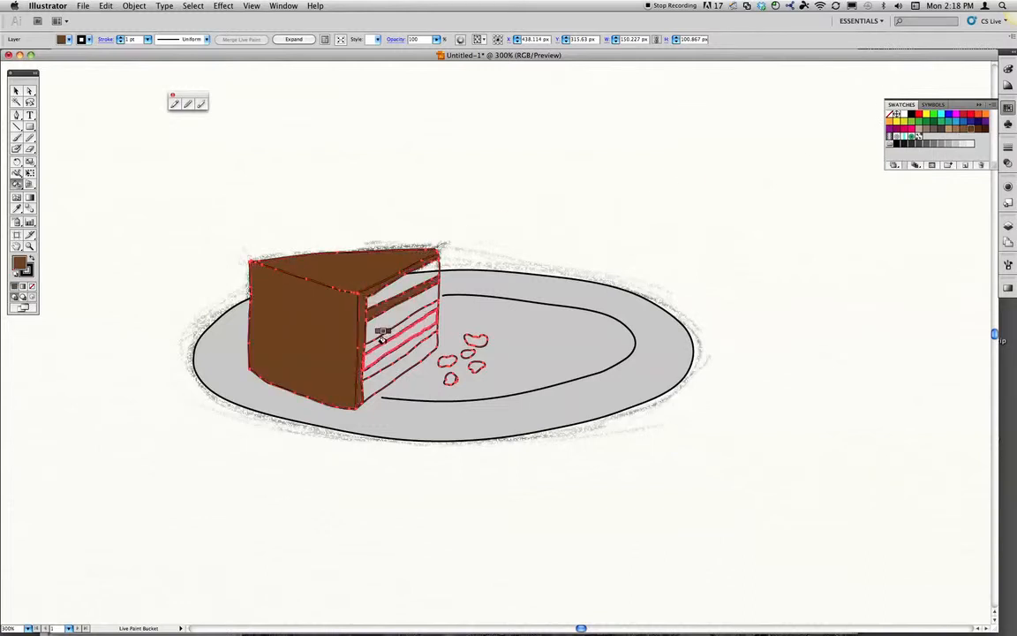
left_click(379, 325)
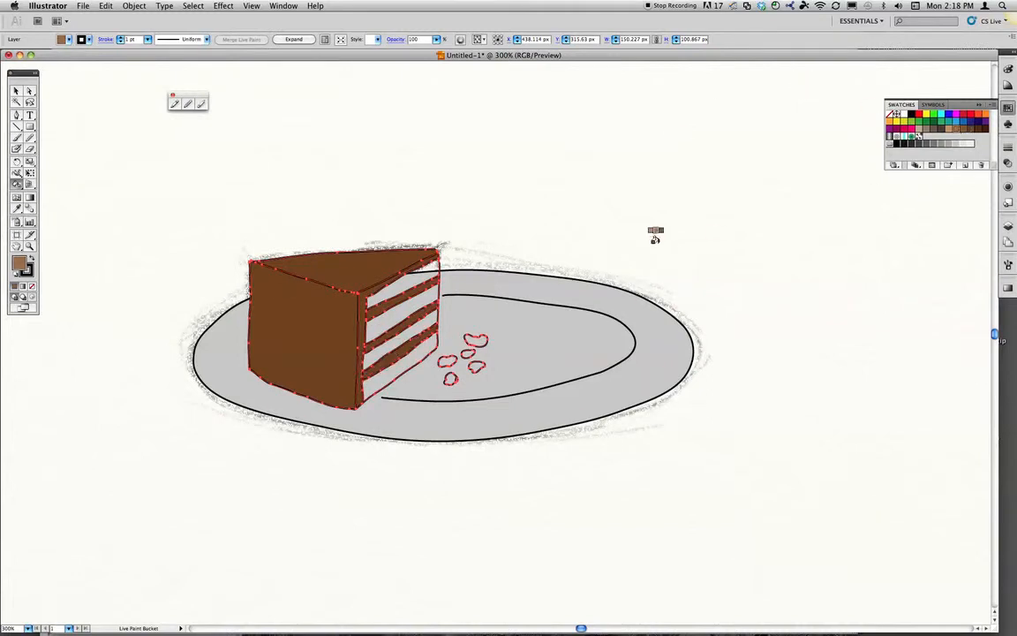
Step: Fill the four sponge layers on the cake's cut side with a lighter brown
left_click(420, 352)
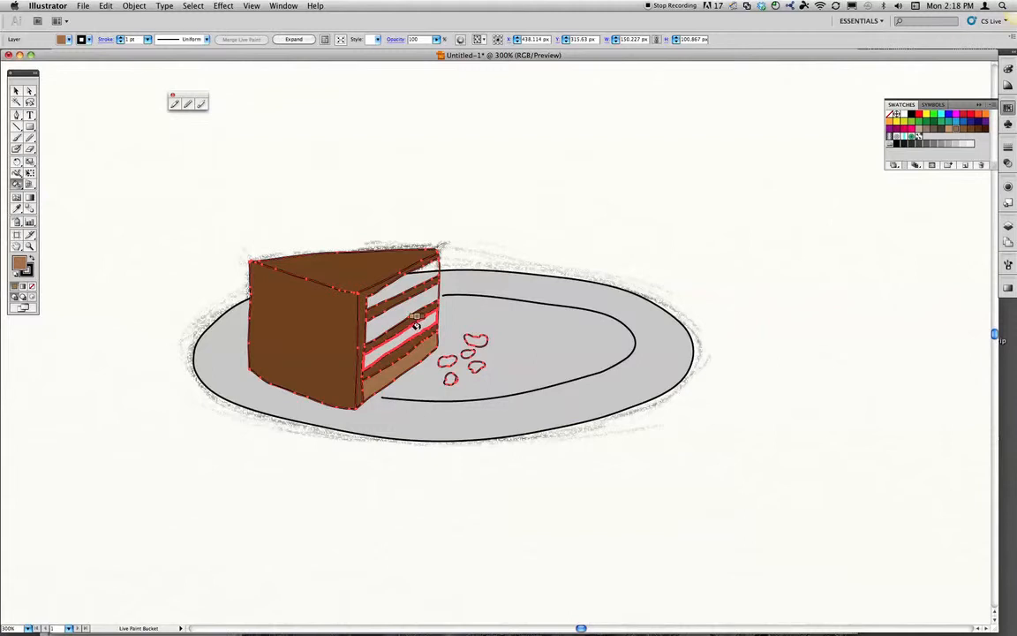
left_click(417, 328)
left_click(421, 299)
left_click(421, 276)
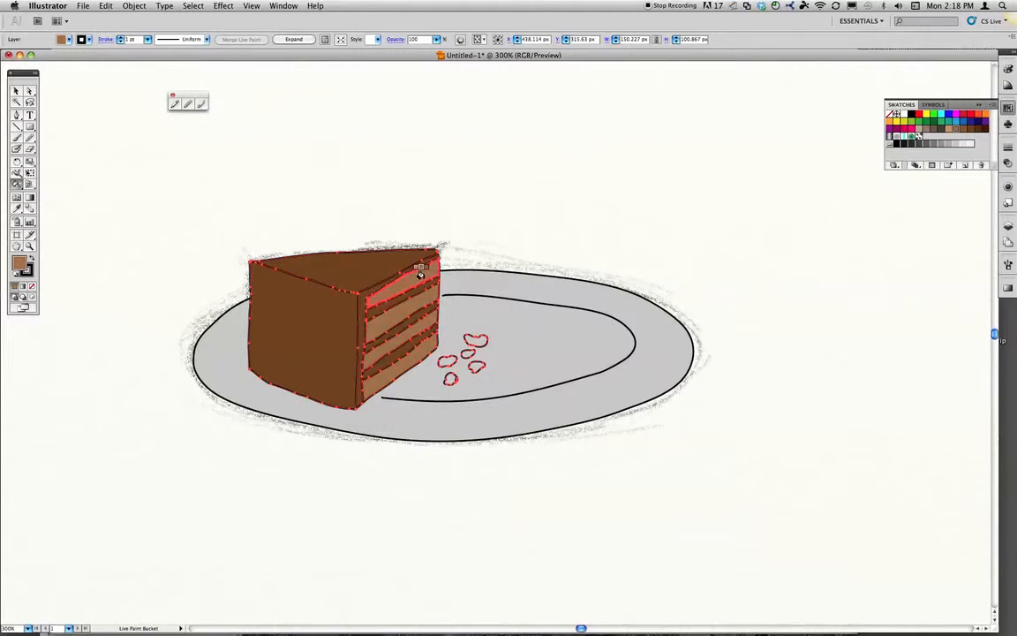
Step: Fill the five crumbs on the plate with the same lighter brown
left_click(447, 361)
left_click(466, 352)
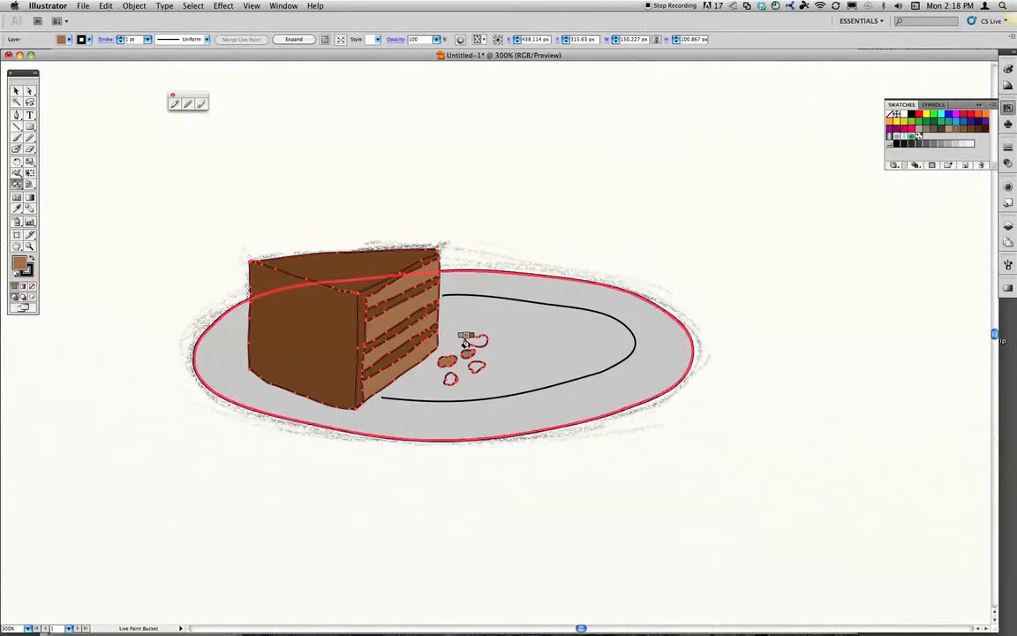
left_click(476, 341)
left_click(450, 378)
left_click(474, 363)
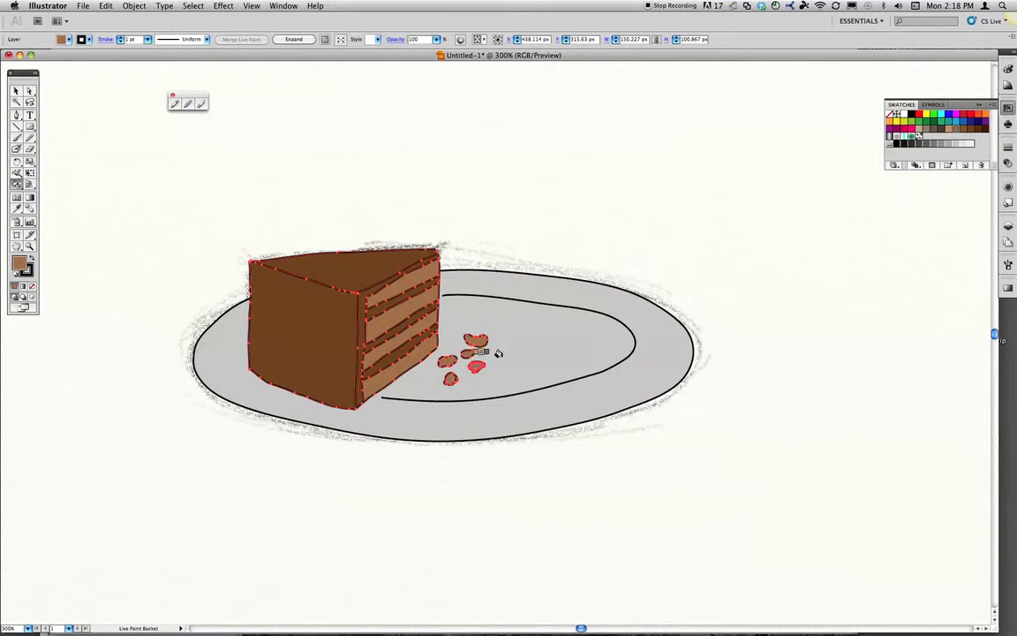
Step: Deselect the cake artwork and hide the image layer holding the pencil sketch
left_click(17, 90)
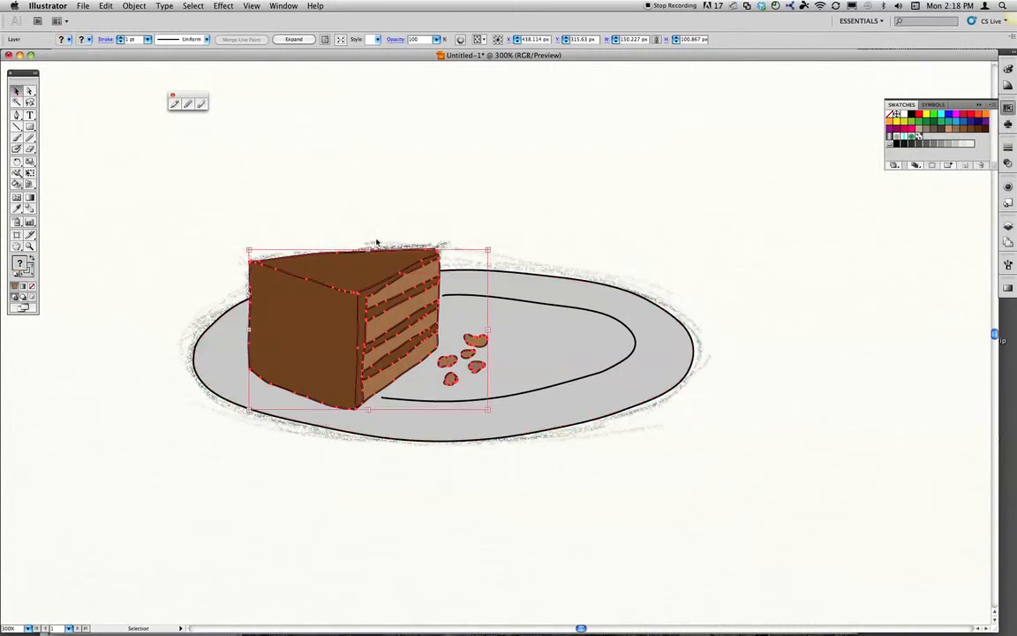
left_click(577, 245)
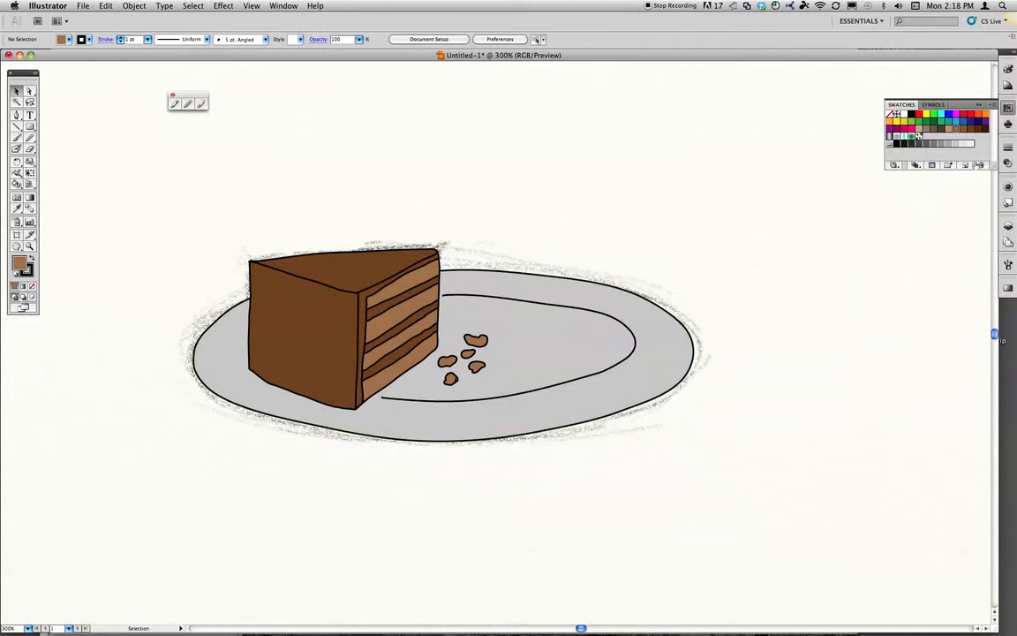
left_click(1008, 228)
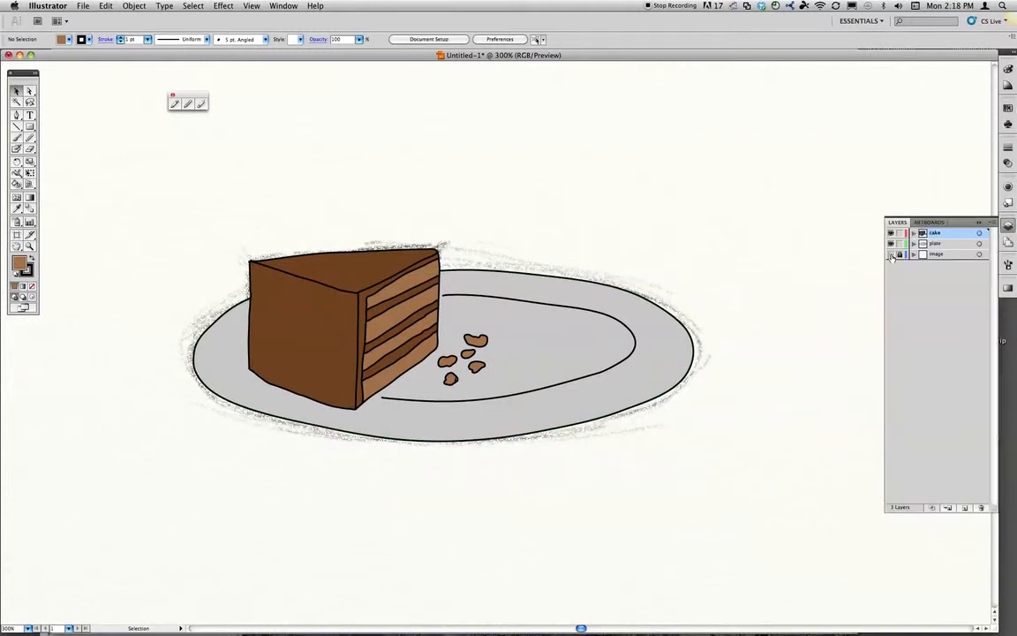
left_click(892, 254)
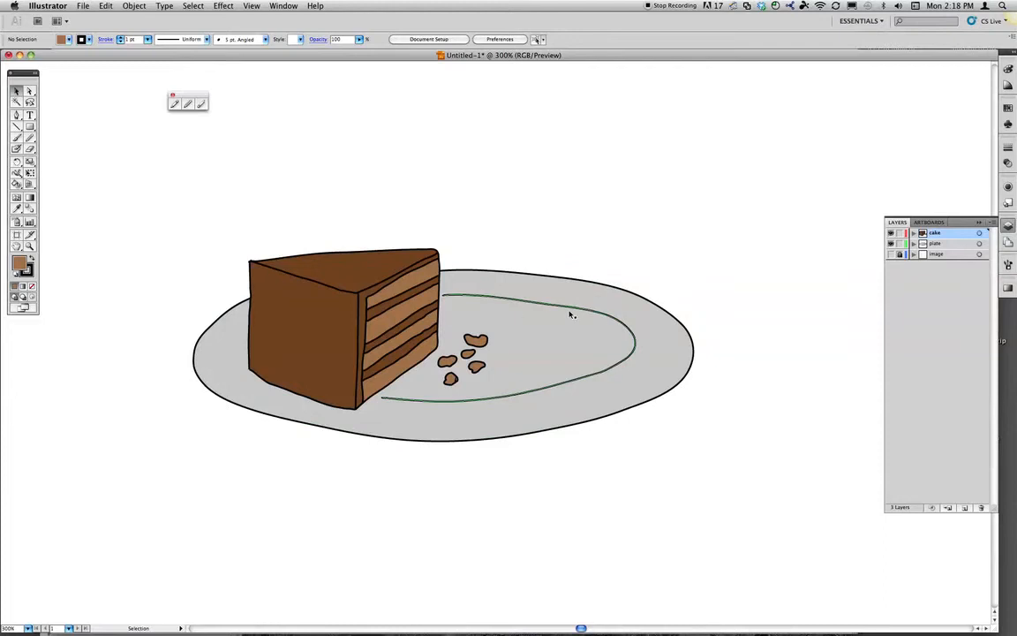
Step: Select the inner frosting outline around the sponge layers with the Group Selection tool and recolor its stroke dark brown
left_click(393, 301)
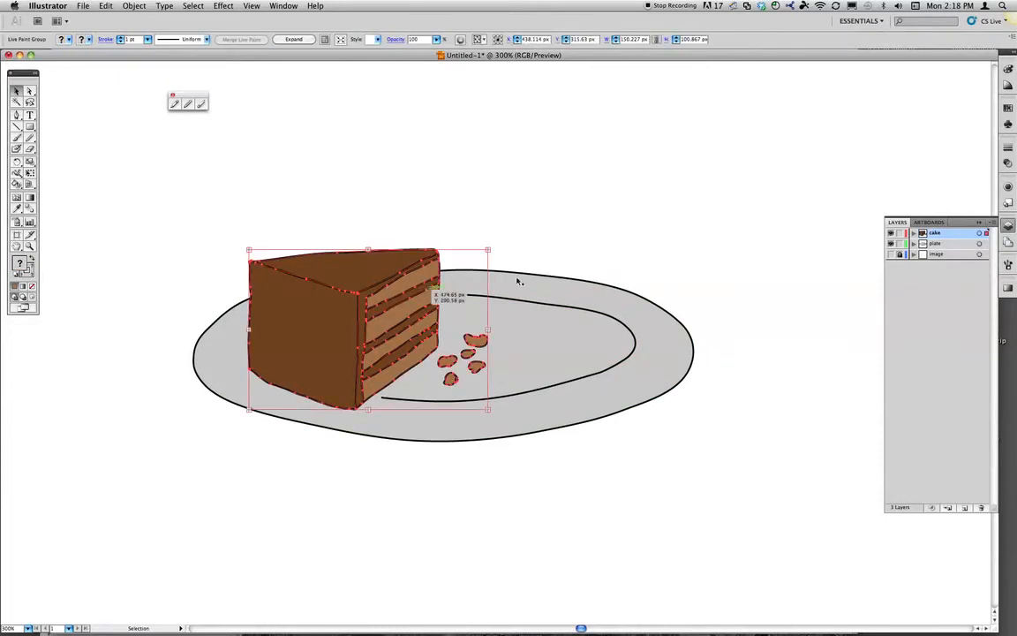
key("F6")
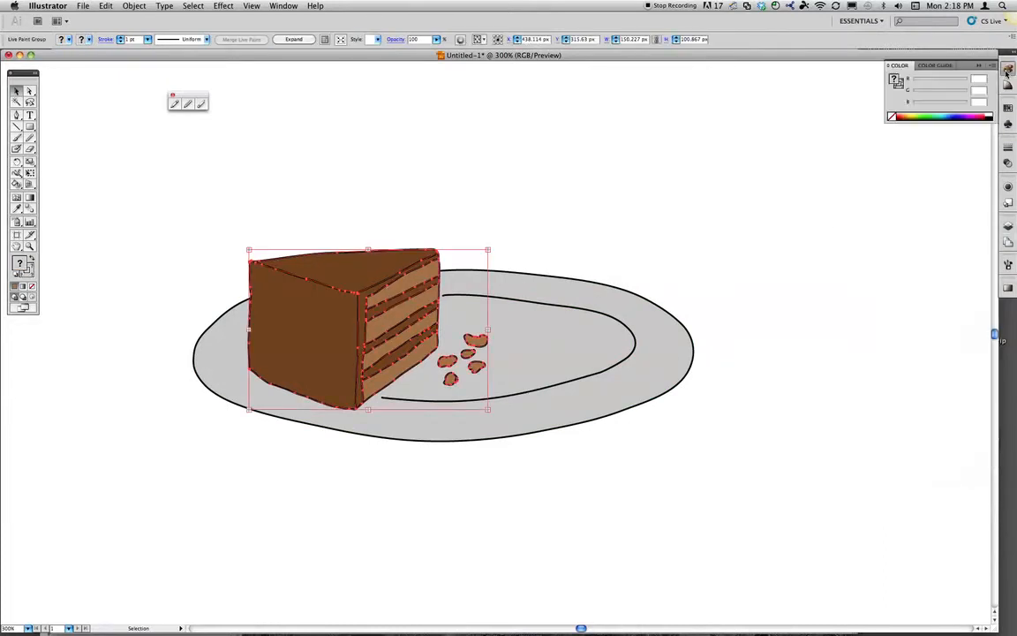
left_click(901, 88)
left_click(31, 90)
left_click_drag(31, 91, 75, 101)
left_click(374, 215)
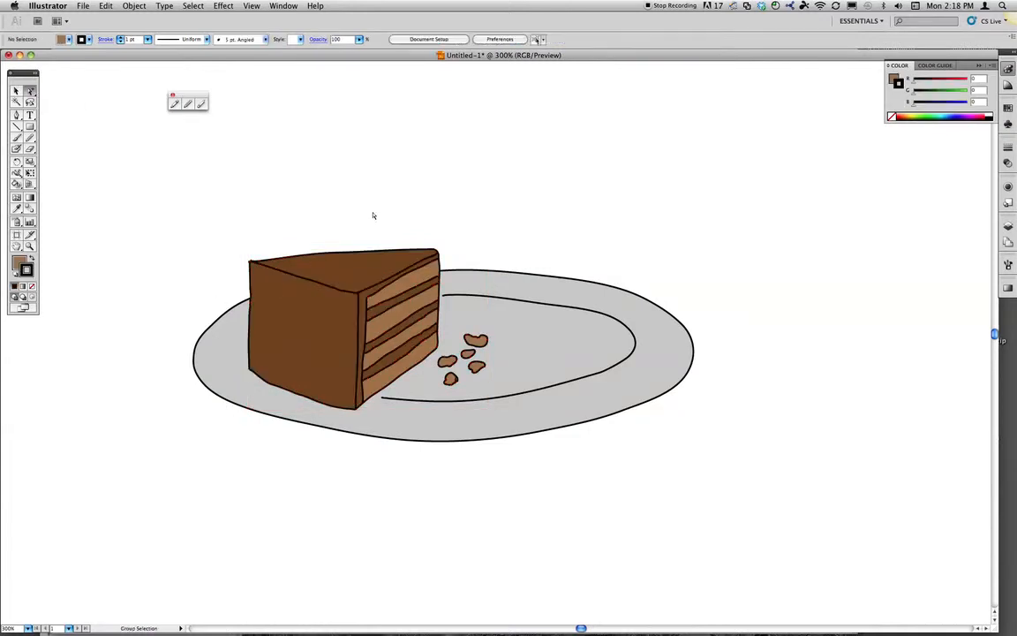
left_click(400, 304)
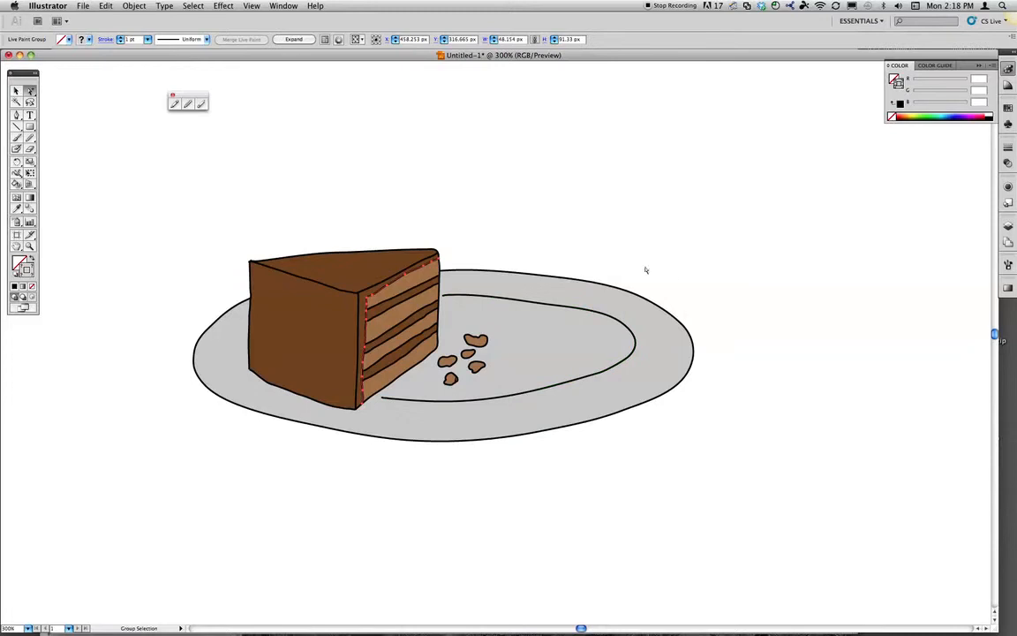
left_click(1008, 106)
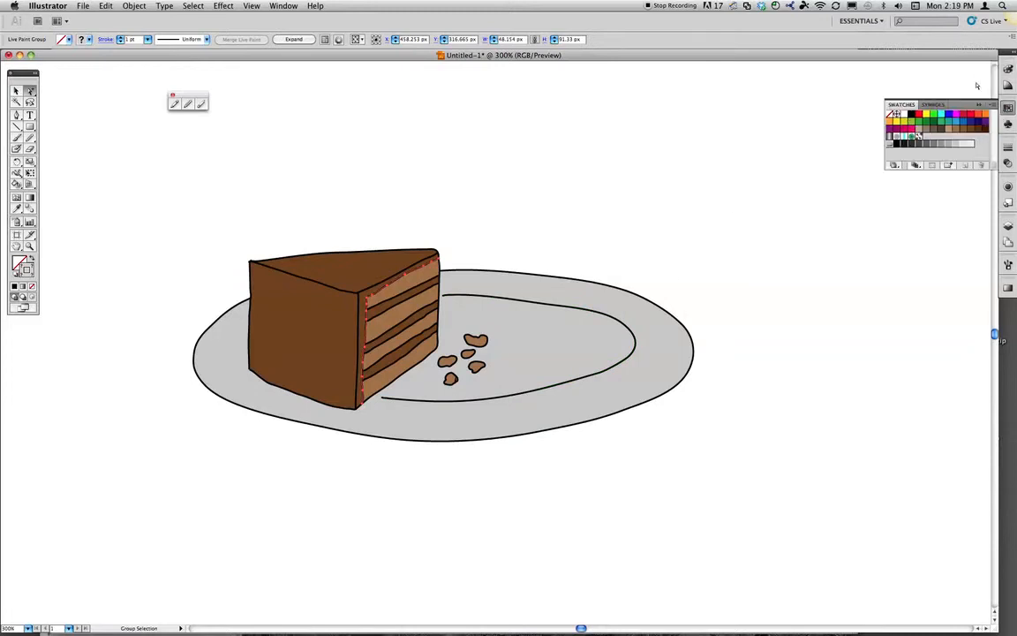
left_click(1007, 69)
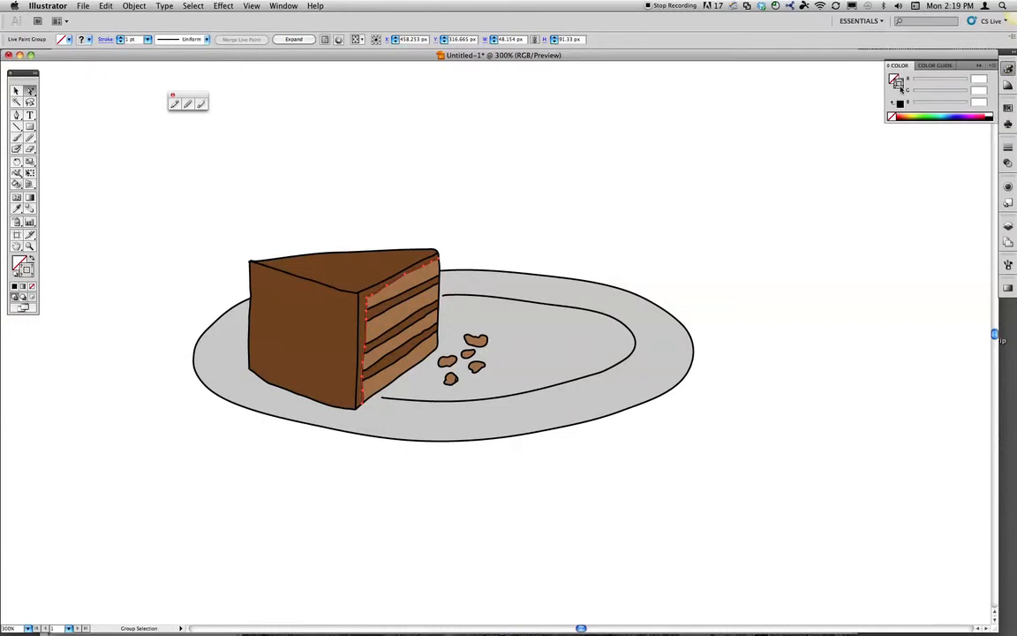
left_click(1007, 107)
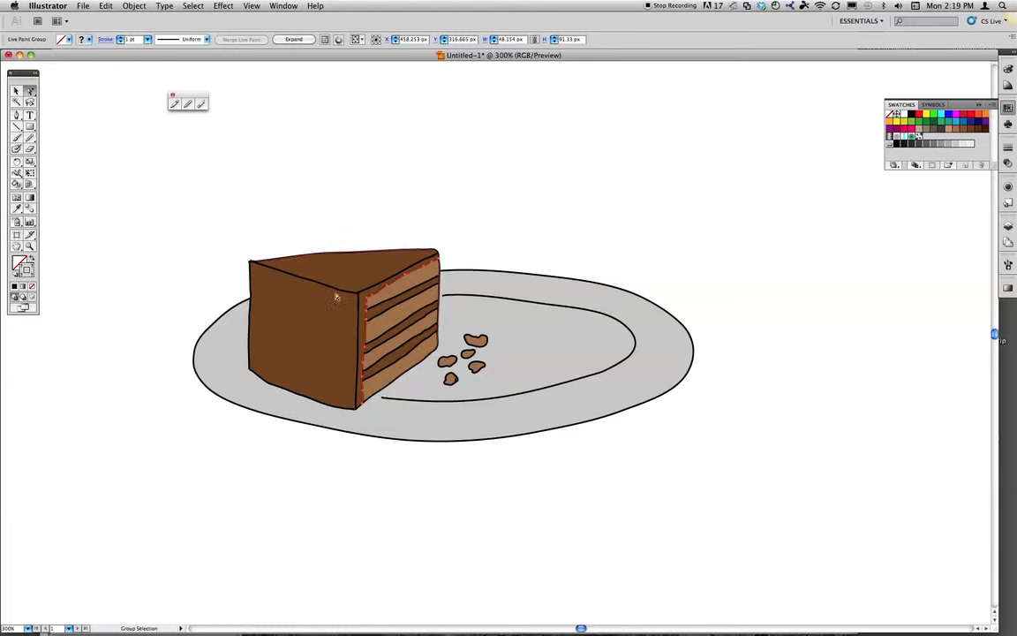
left_click(383, 239)
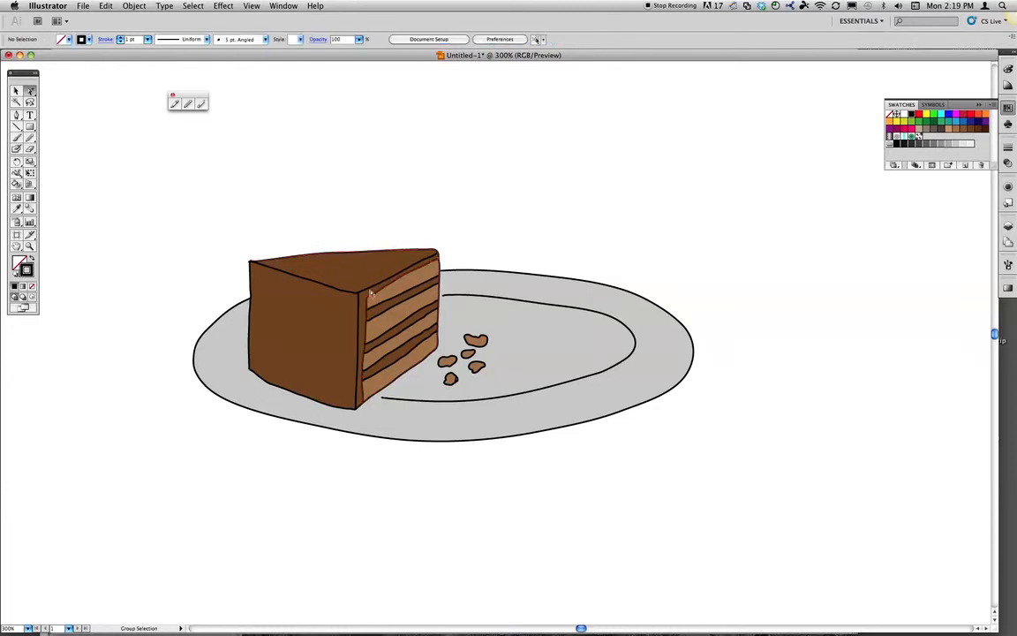
Step: Select the cake's top front edges, corner edge, side outline and filling stripes together, recolor their strokes dark brown and deselect
left_click(365, 290)
left_click(345, 290, "shift")
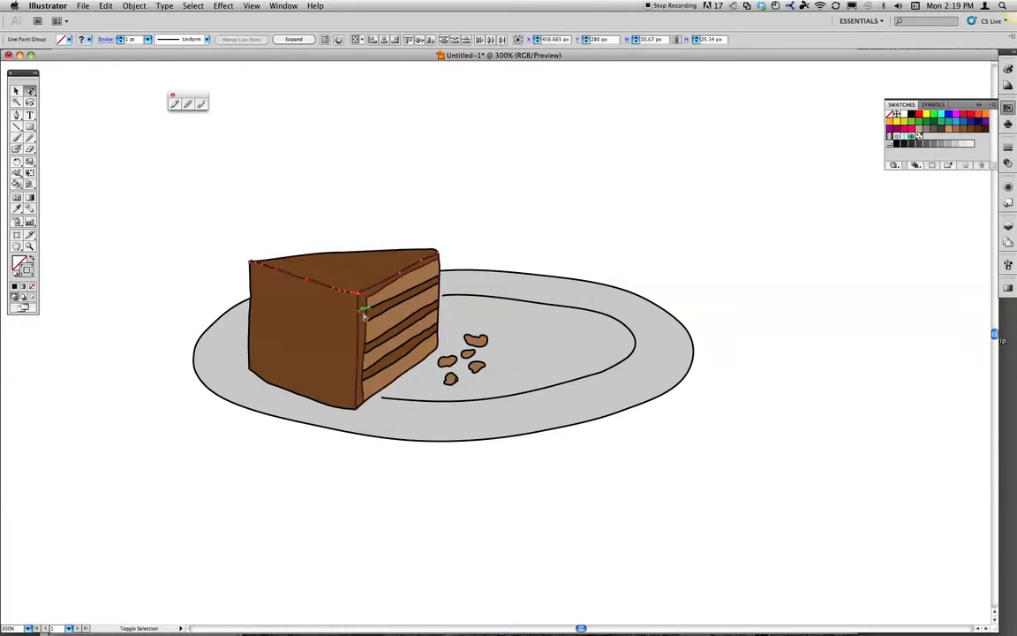
left_click(363, 315, "shift")
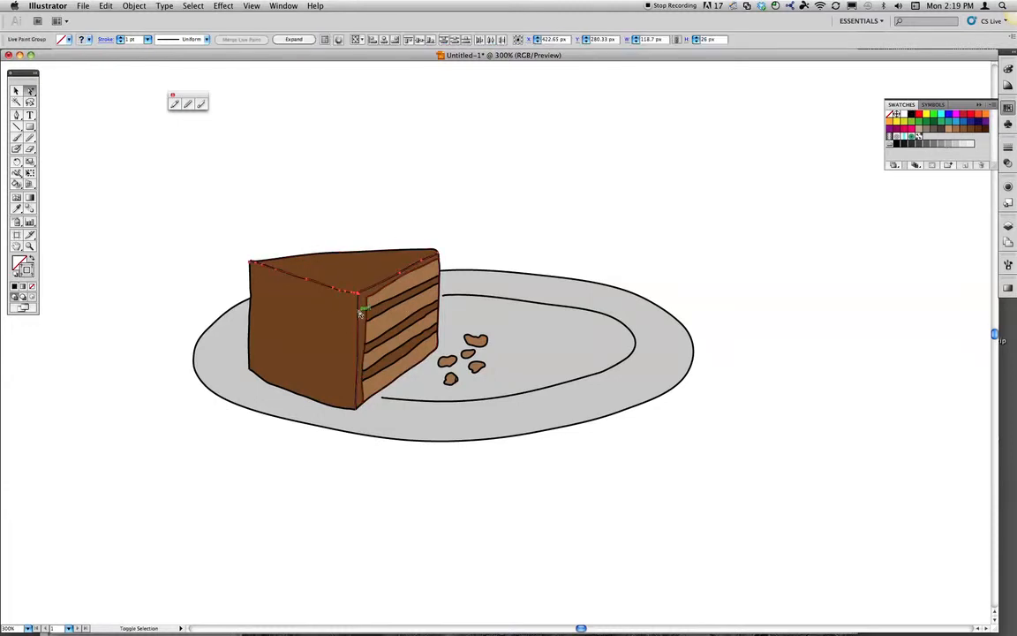
left_click(31, 92)
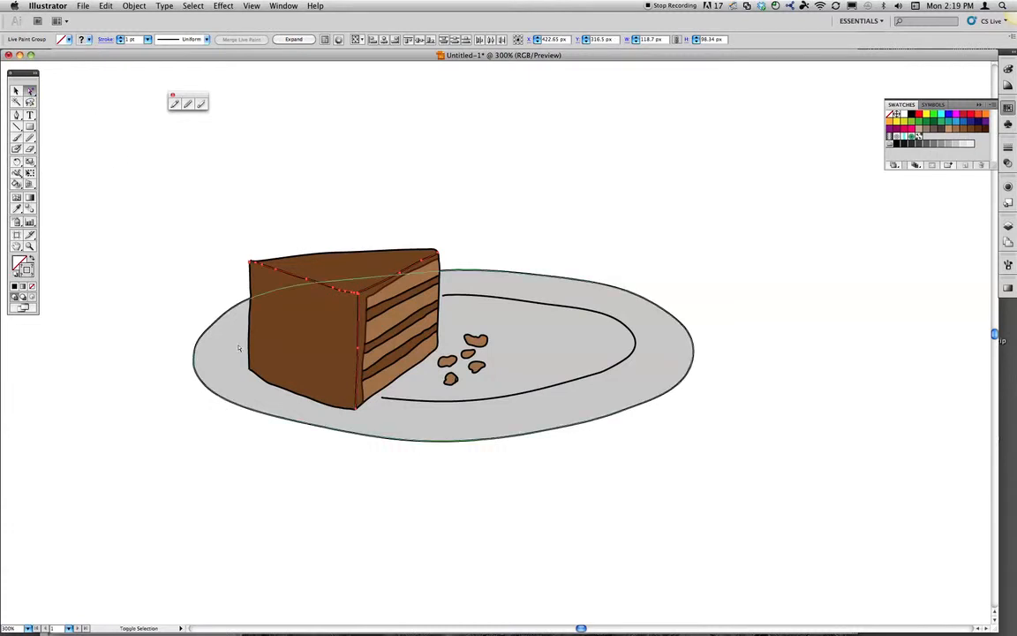
left_click(257, 348, "shift")
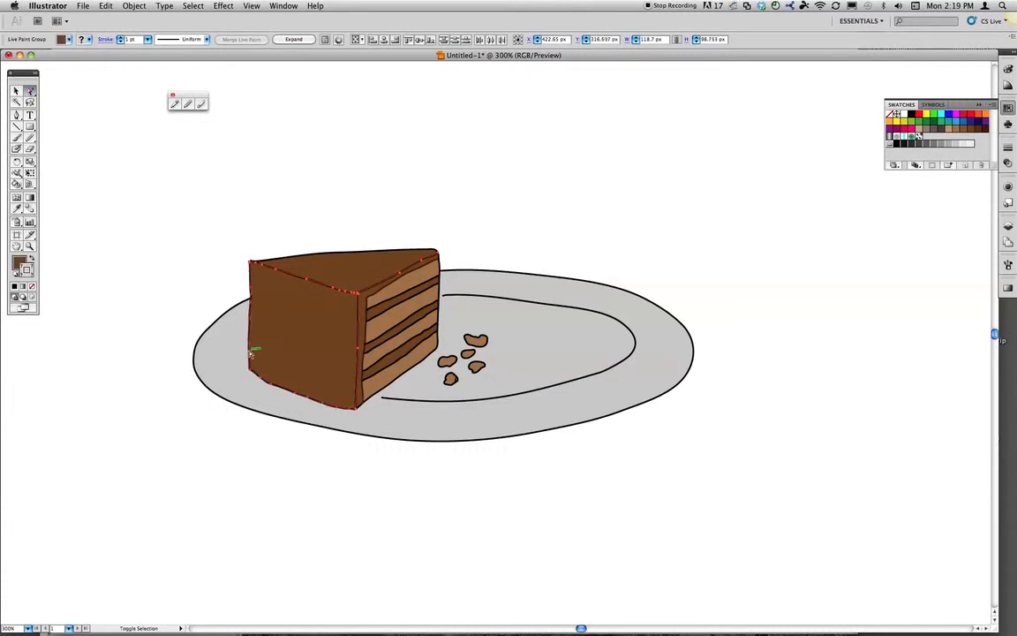
left_click(383, 313, "shift")
left_click(387, 342, "shift")
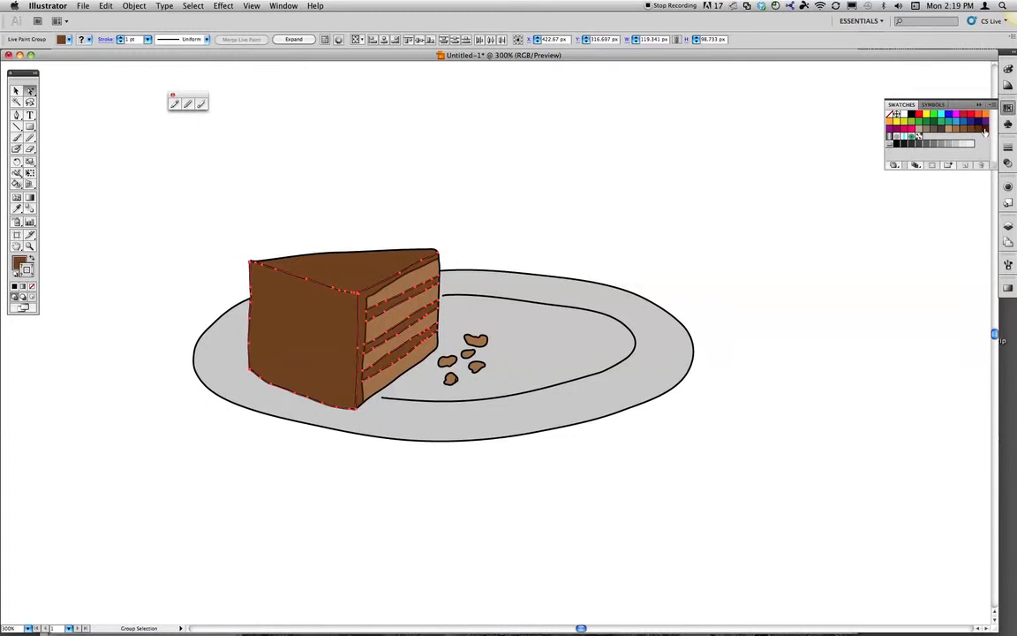
left_click(500, 121)
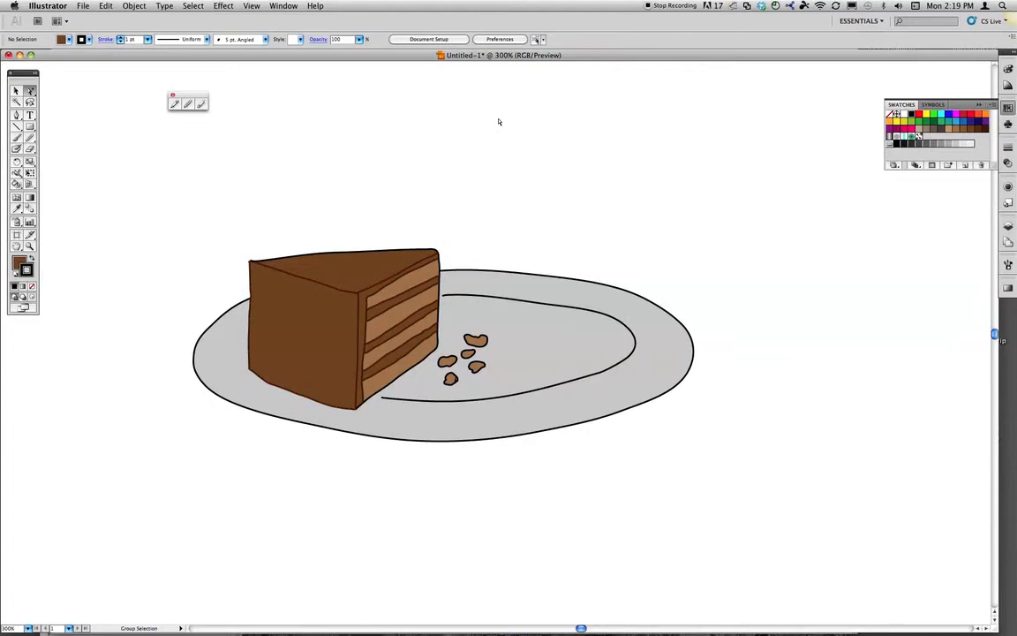
Step: Redraw the stray bit on the lowest crumb's outline with the Pencil tool so it forms one clean contour
key("super+equal")
key("super+equal")
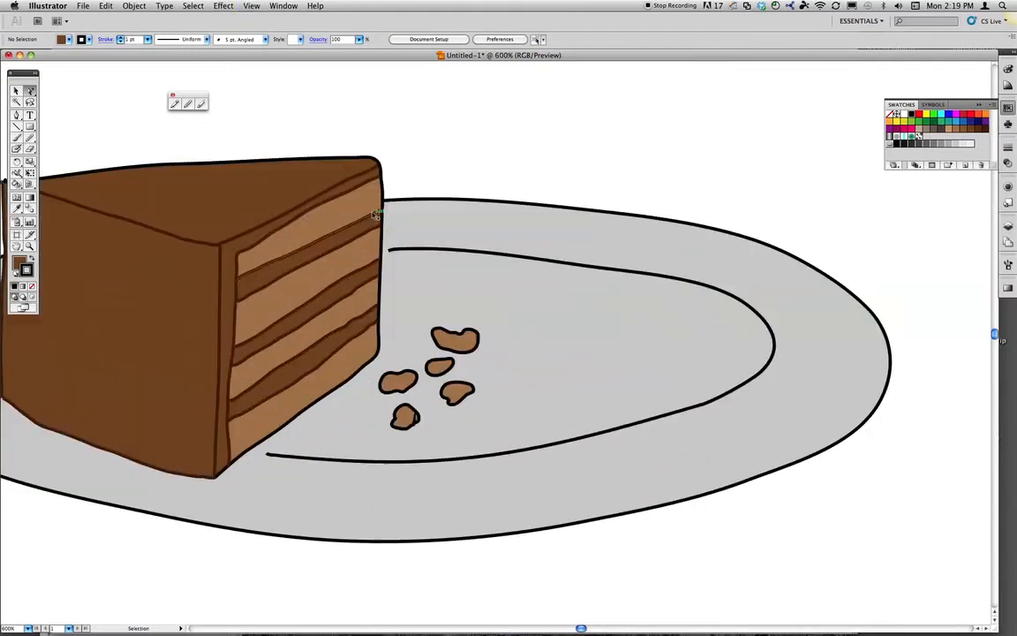
left_click_drag(546, 354, 622, 292)
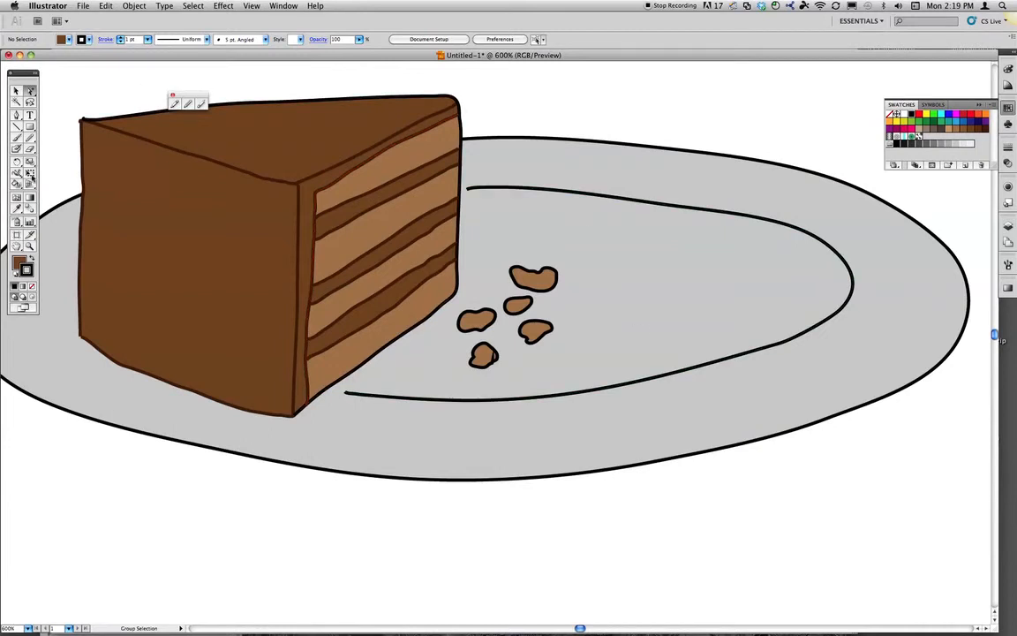
left_click_drag(31, 137, 47, 130)
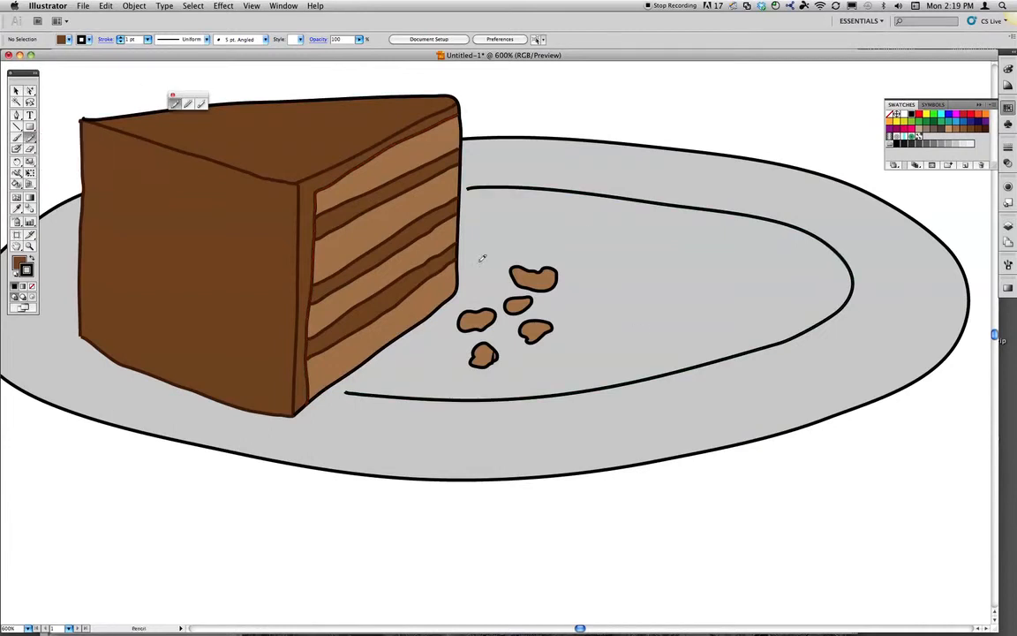
left_click(492, 364, "ctrl")
left_click_drag(498, 359, 495, 351)
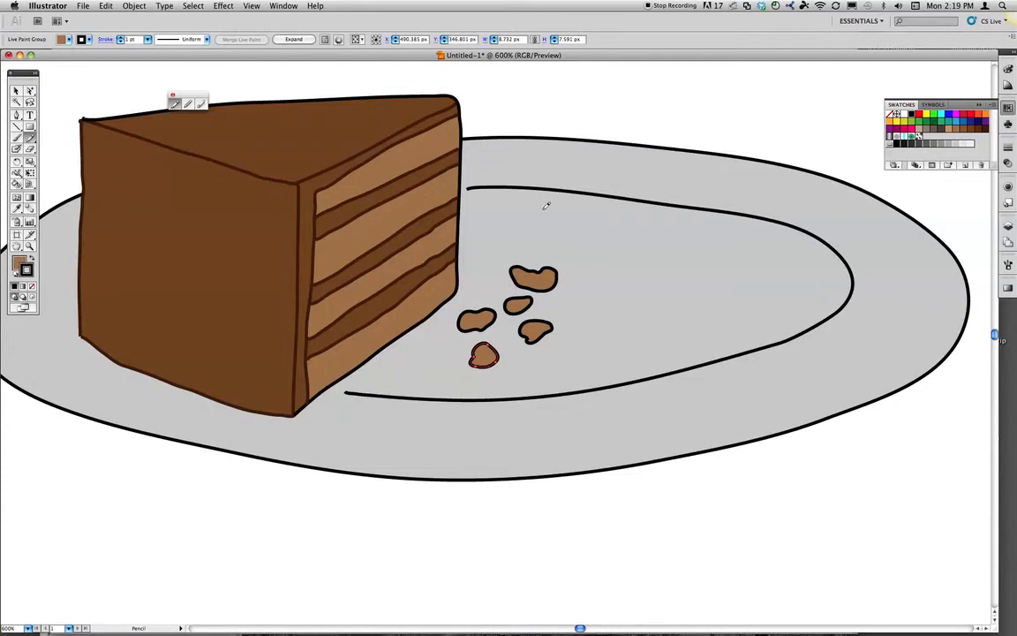
Step: Try to extend the cake's vertical corner edge past the top face with the Pencil tool, undo it and deselect
left_click(351, 198, "ctrl")
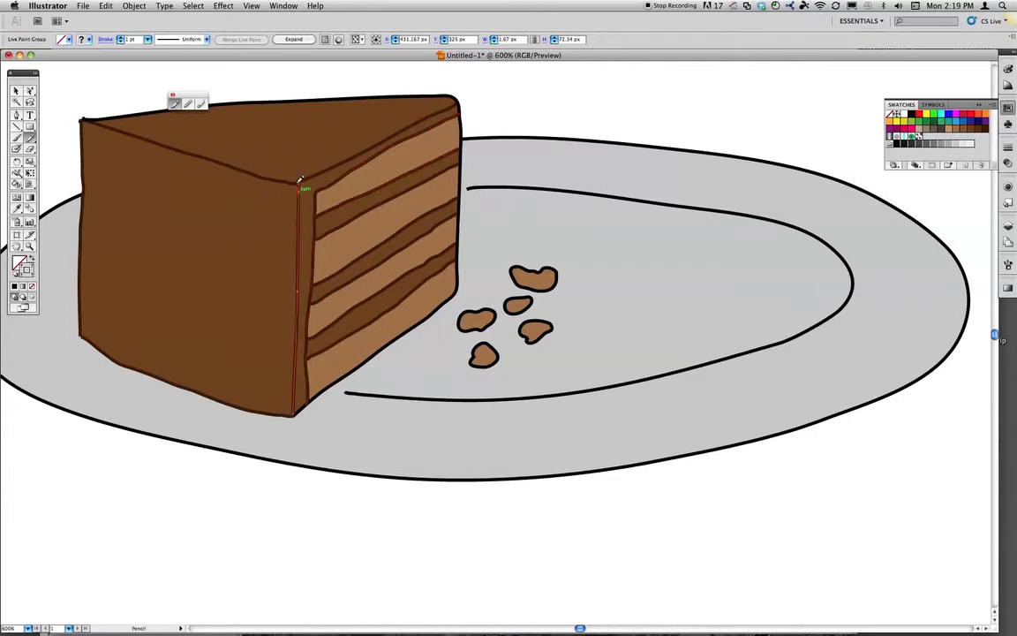
left_click_drag(299, 181, 294, 164)
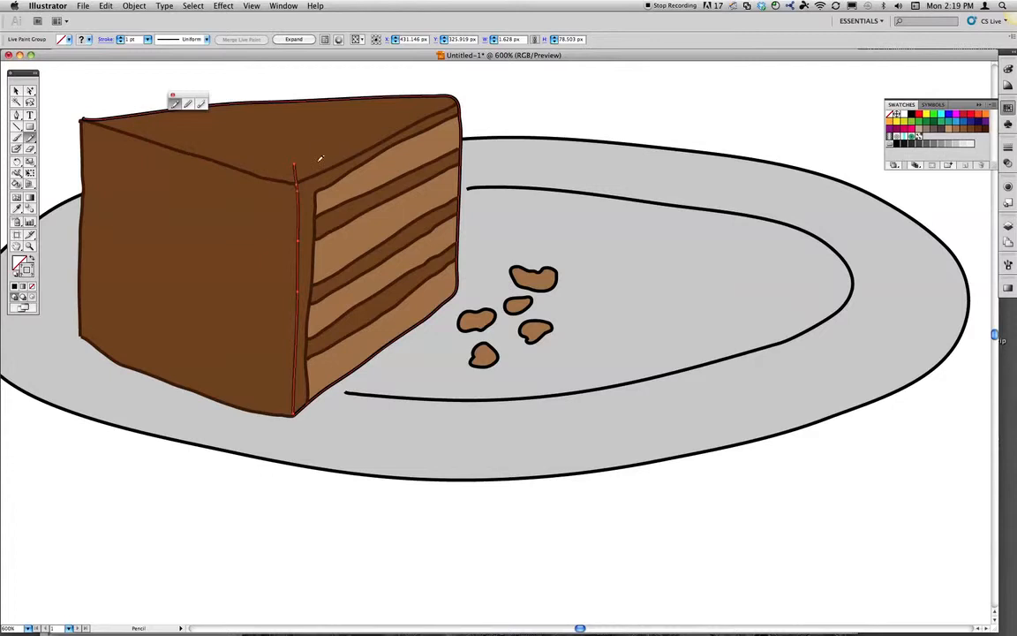
key("super+z")
key("v")
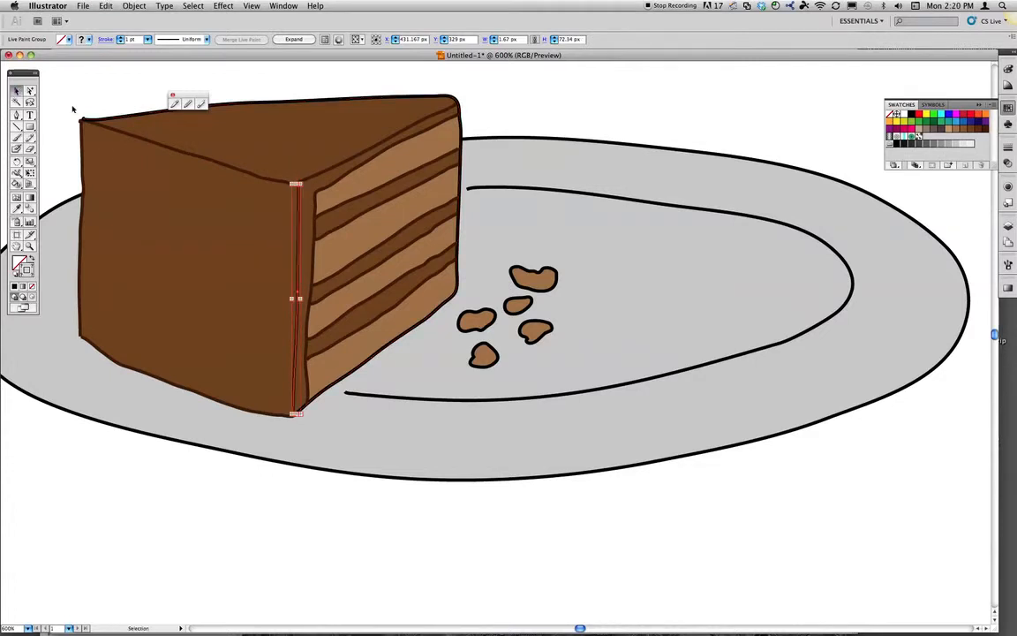
left_click(218, 465)
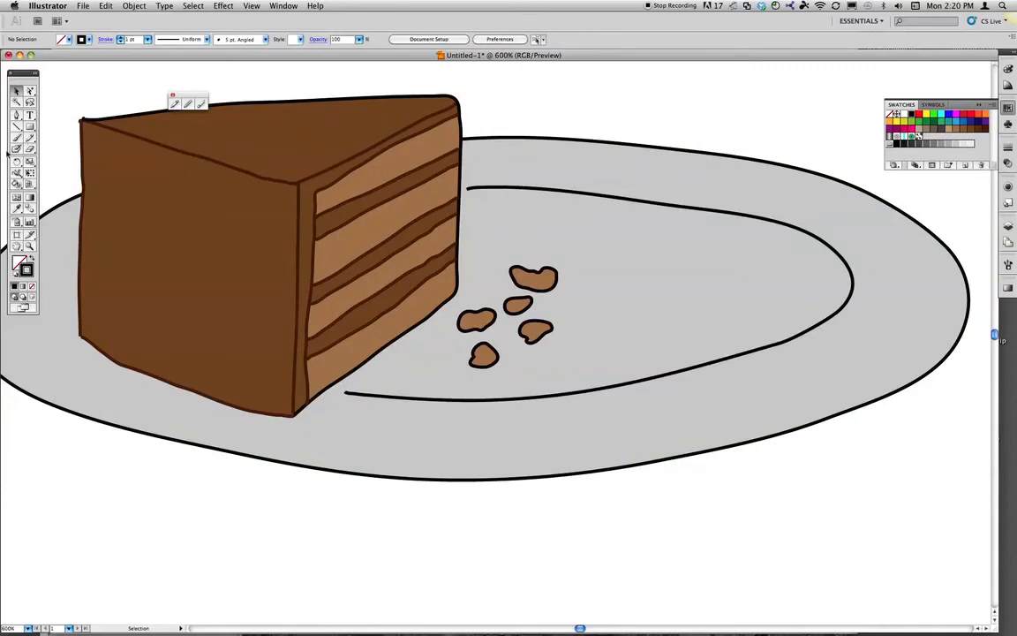
Step: Draw four crossing pencil lines below the plate as a rough box about 51 px wide and 37 px high
left_click(30, 138)
left_click_drag(85, 458, 74, 576)
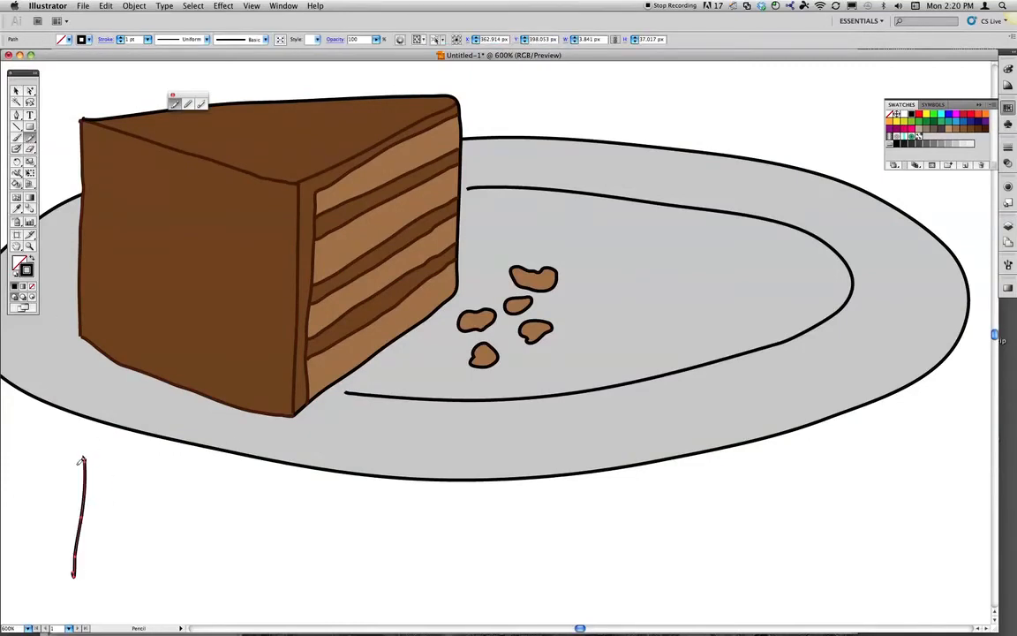
mouse_move(74, 459)
left_mouse_down()
mouse_move(231, 494)
mouse_move(183, 567)
mouse_move(63, 556)
left_mouse_up()
key("v")
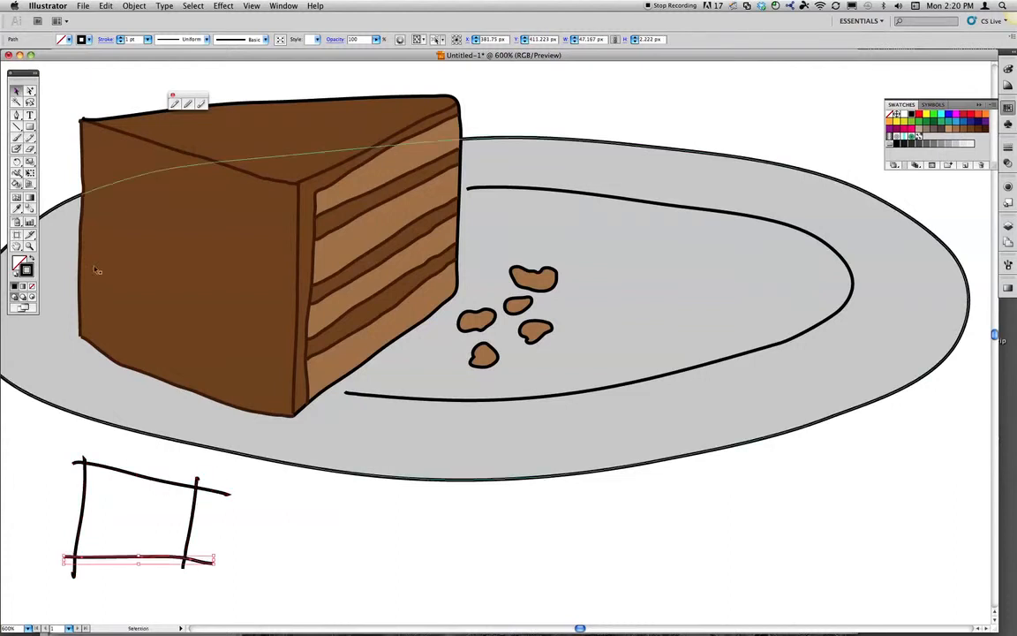
left_click(251, 525)
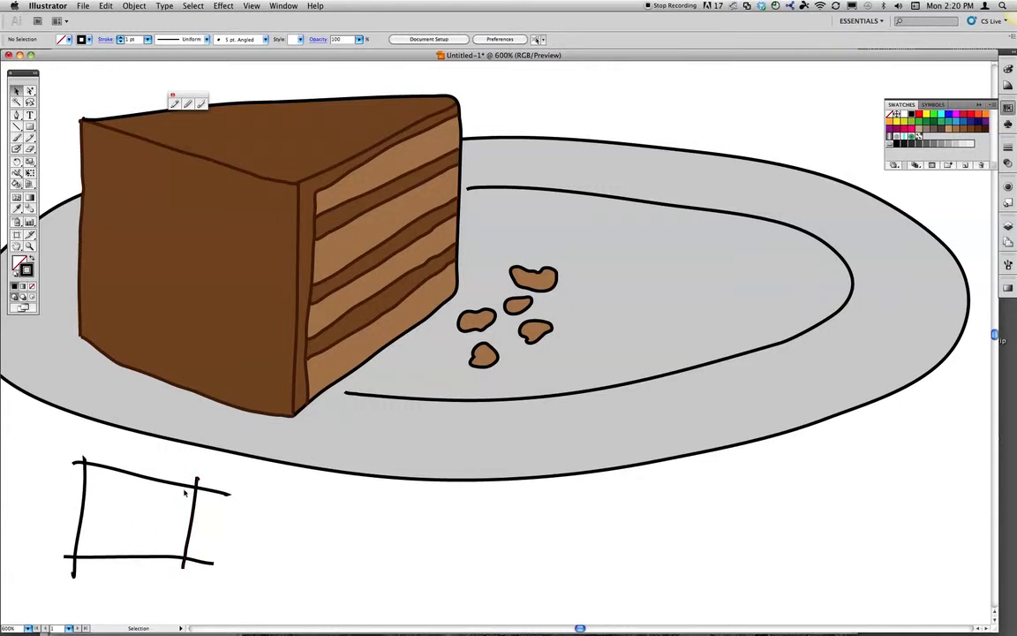
left_click_drag(315, 413, 406, 304)
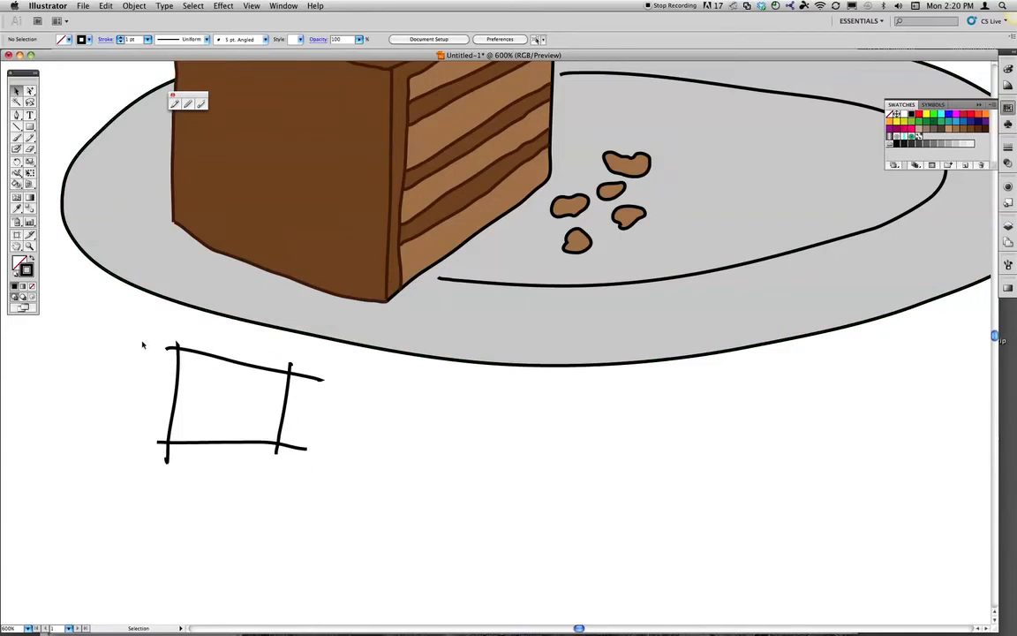
Step: Select all four crossing lines of the rough box and display the document's layers
mouse_move(135, 326)
left_mouse_down()
mouse_move(298, 488)
mouse_move(184, 465)
mouse_move(161, 474)
left_mouse_up()
mouse_move(124, 488)
left_mouse_down()
mouse_move(272, 412)
mouse_move(306, 352)
left_mouse_up()
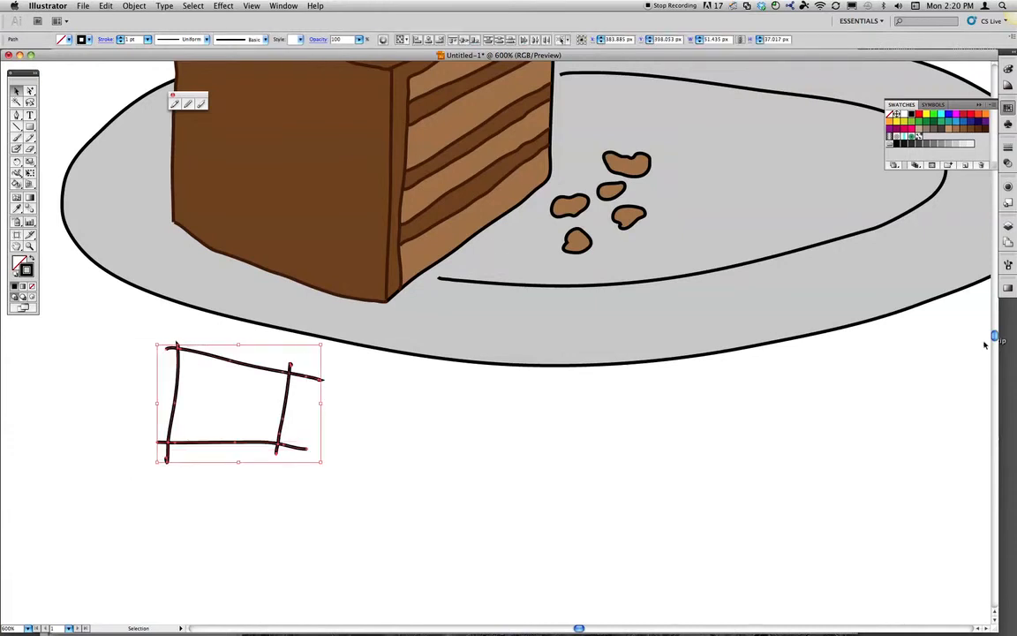
left_click(1008, 226)
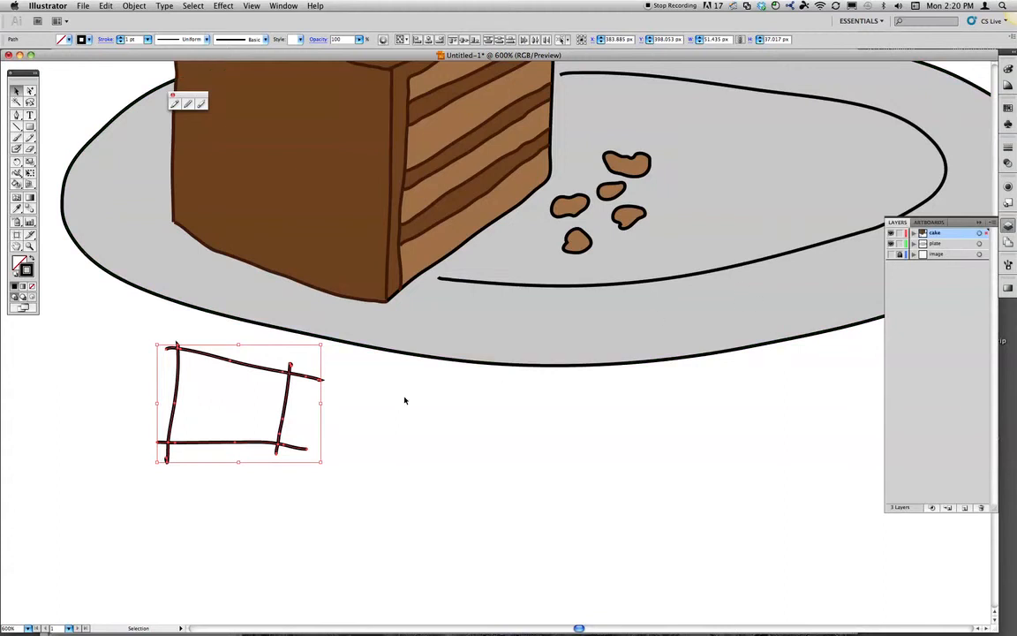
key("alt+super")
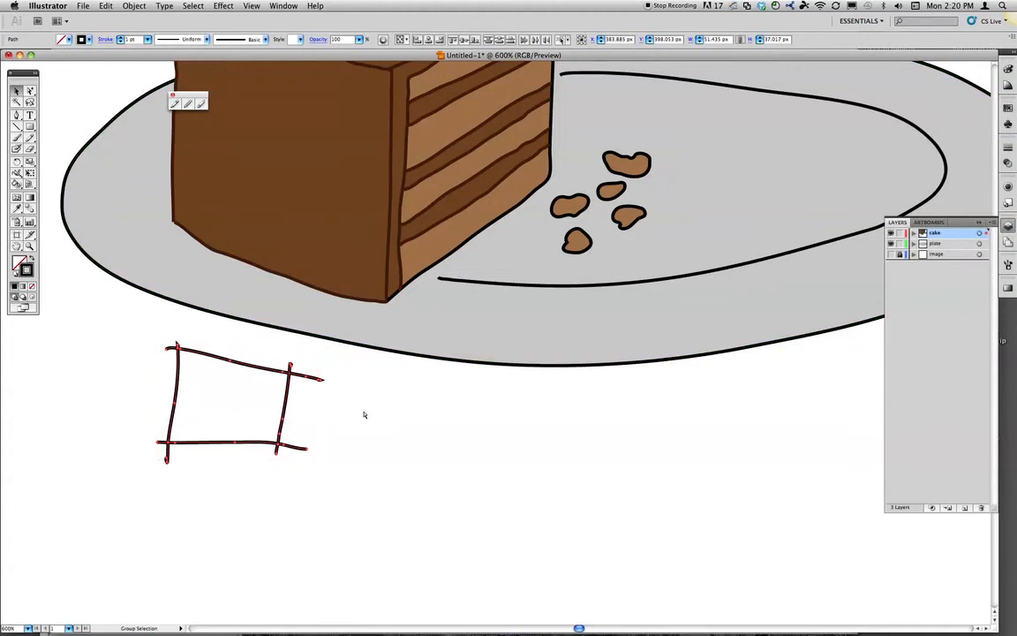
key("super+c")
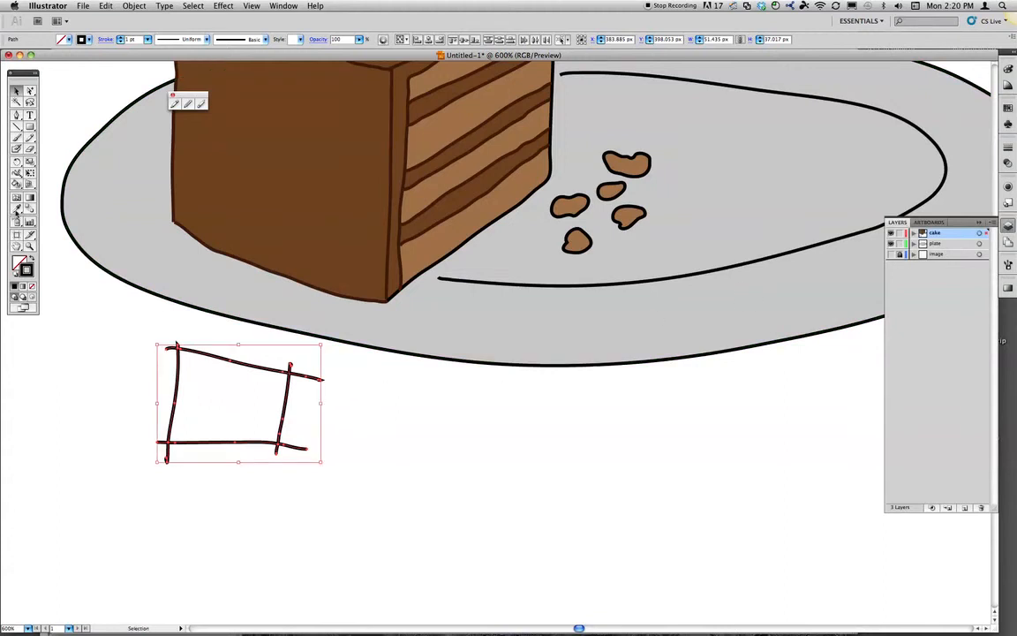
left_click(30, 138)
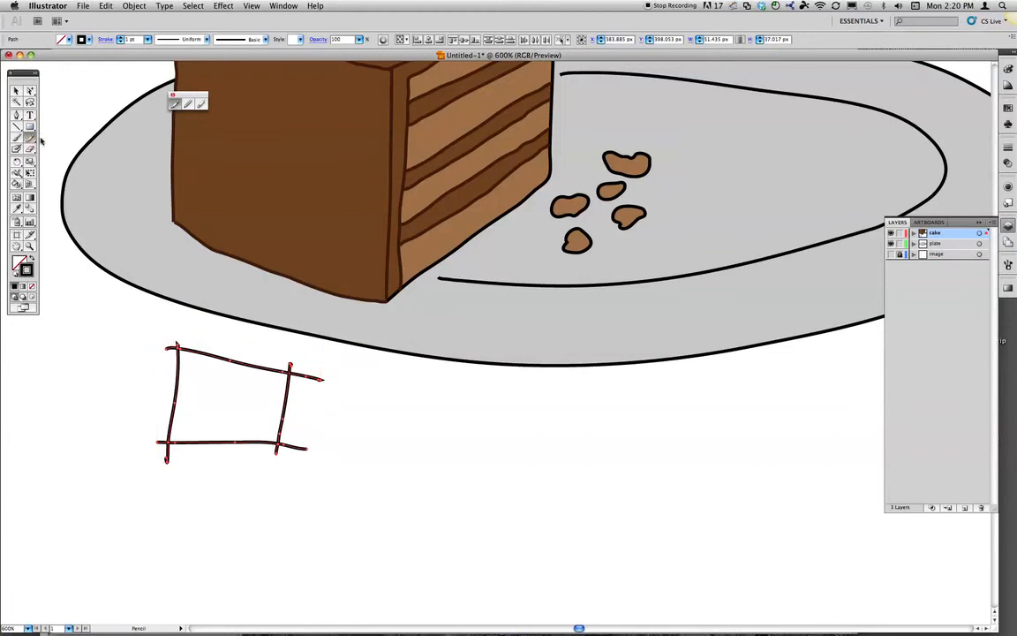
left_click_drag(30, 138, 64, 161)
left_click(16, 90)
key("super+a")
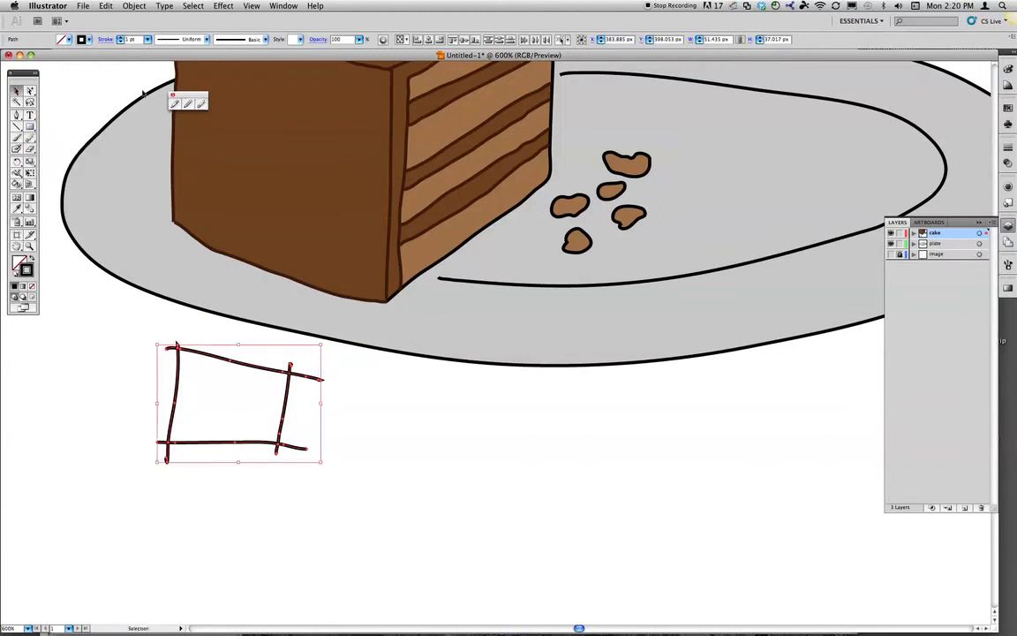
Step: Try to unite the four selected box lines with Pathfinder, then undo the operation
left_click(283, 7)
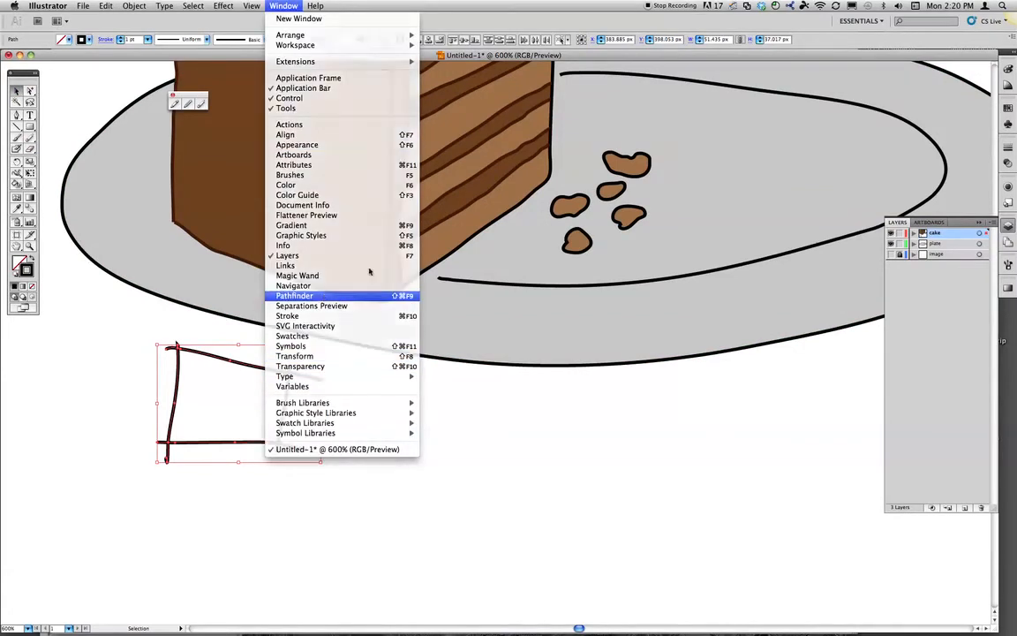
left_click(305, 295)
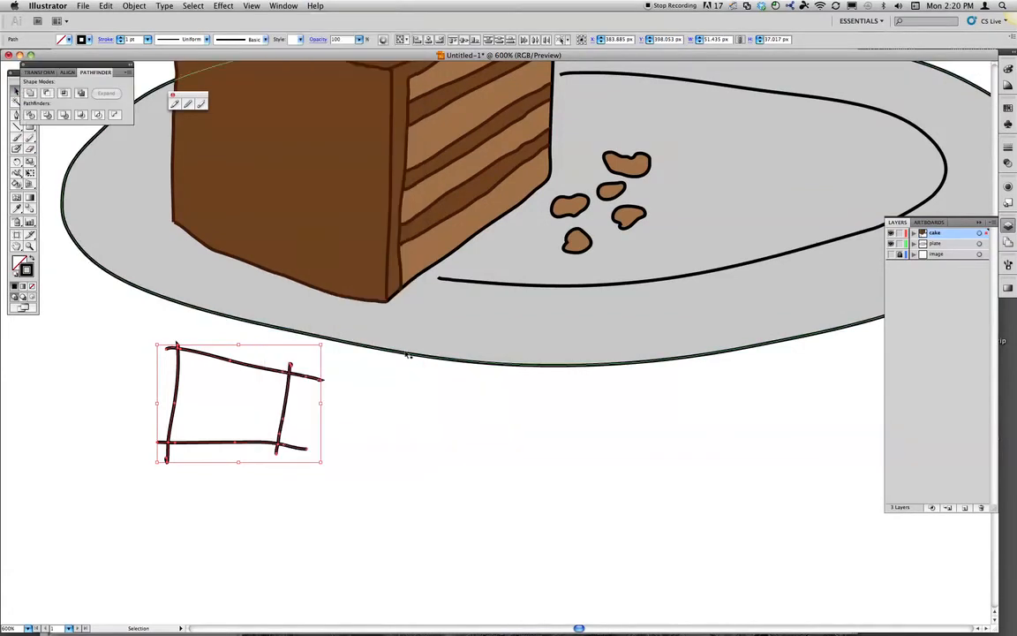
left_click(29, 93)
key("super+z")
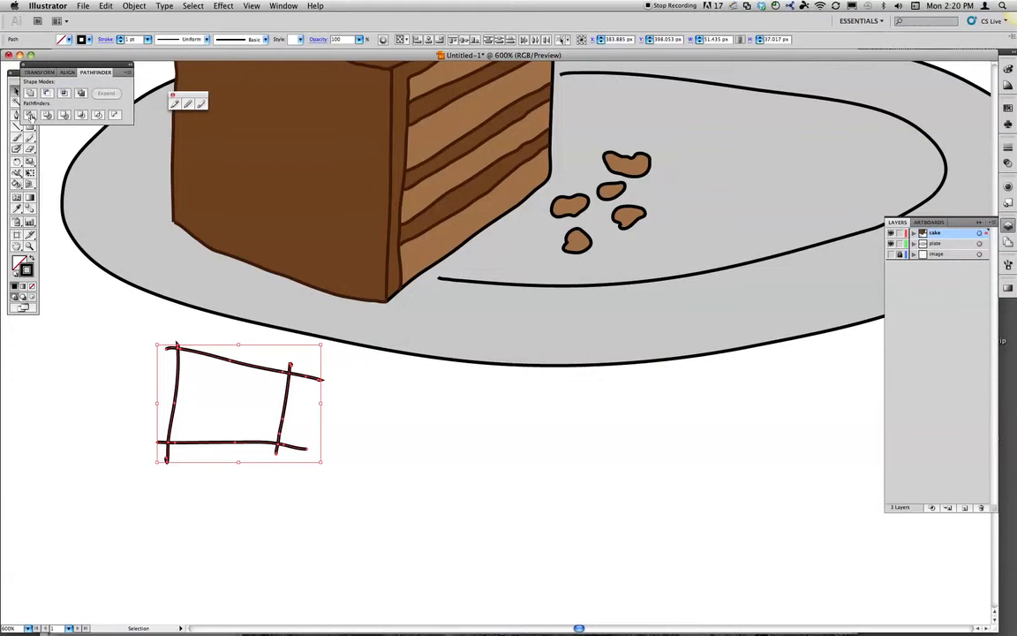
Step: Divide the four selected box lines with Pathfinder and fill the resulting shape with the dark brown sampled from the cake
left_click(31, 115)
left_click(116, 363)
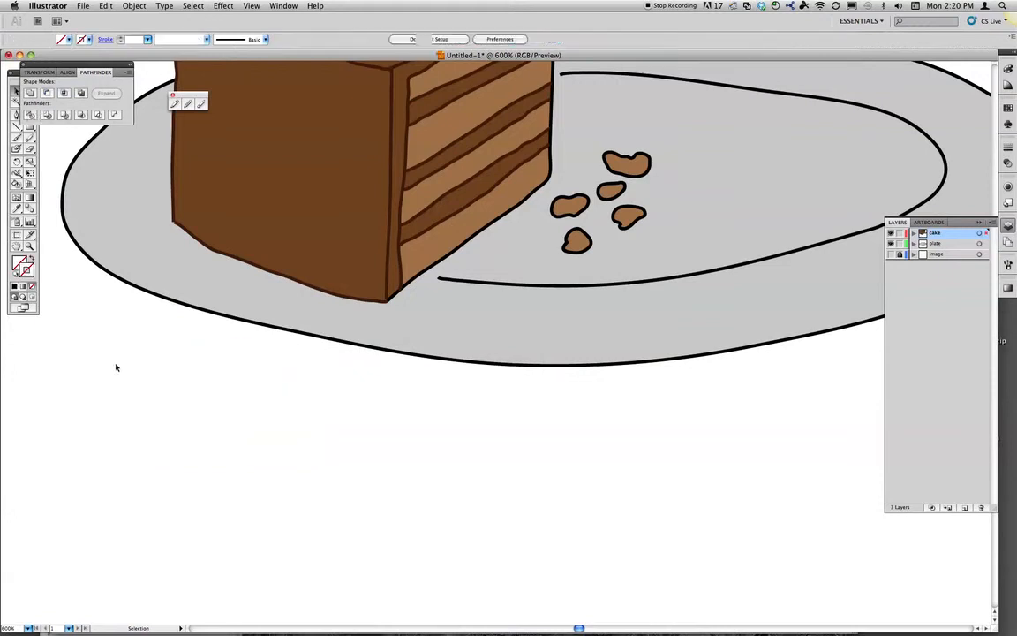
left_click(241, 363)
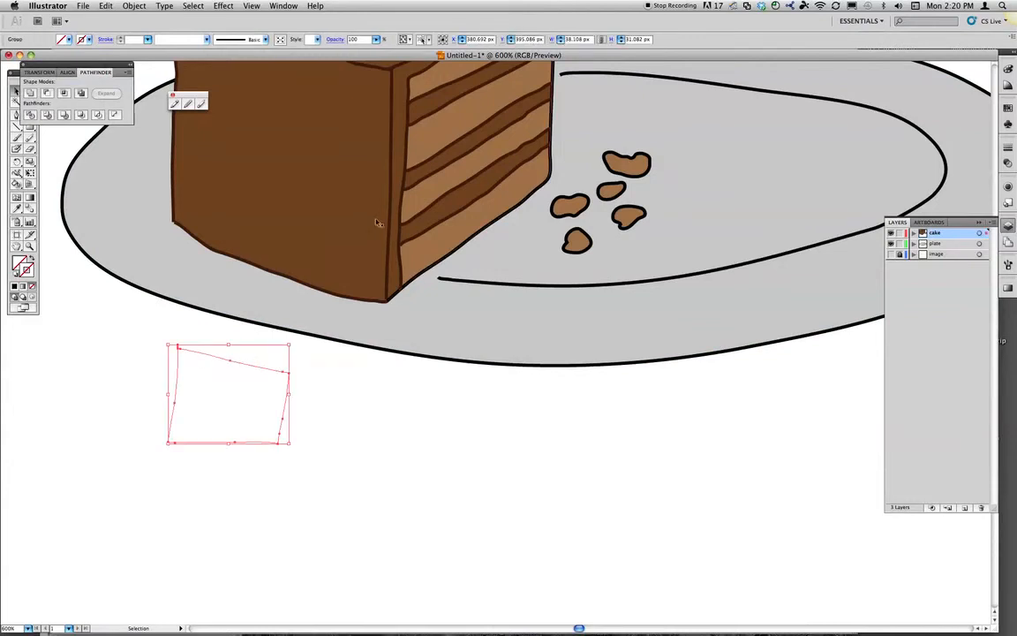
key("i")
left_click(291, 269)
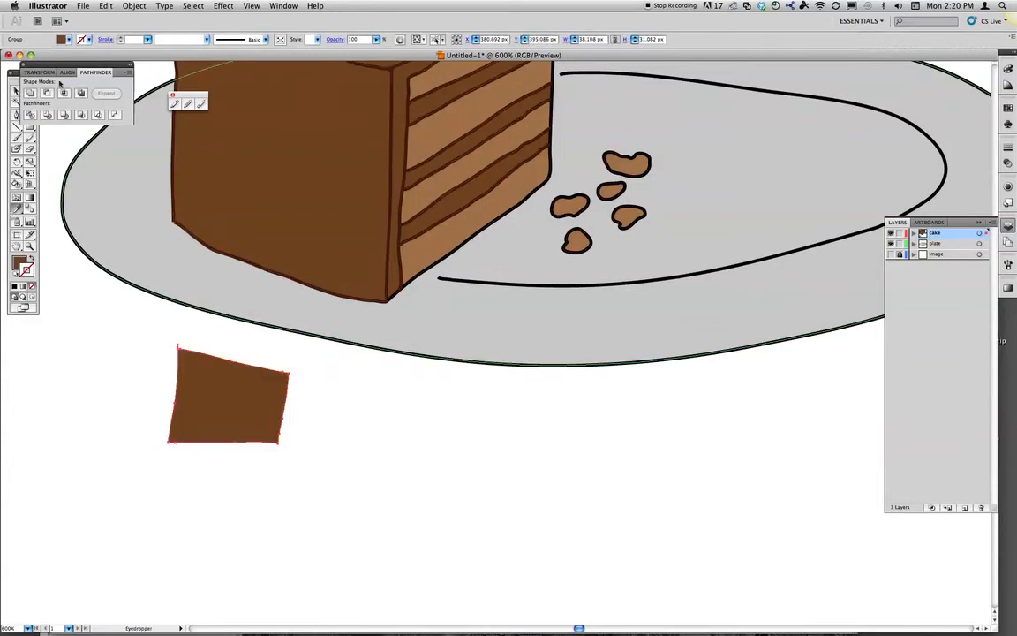
Step: Paste the copied crossing outlines in front of the brown shape and deselect everything
key("v")
key("super")
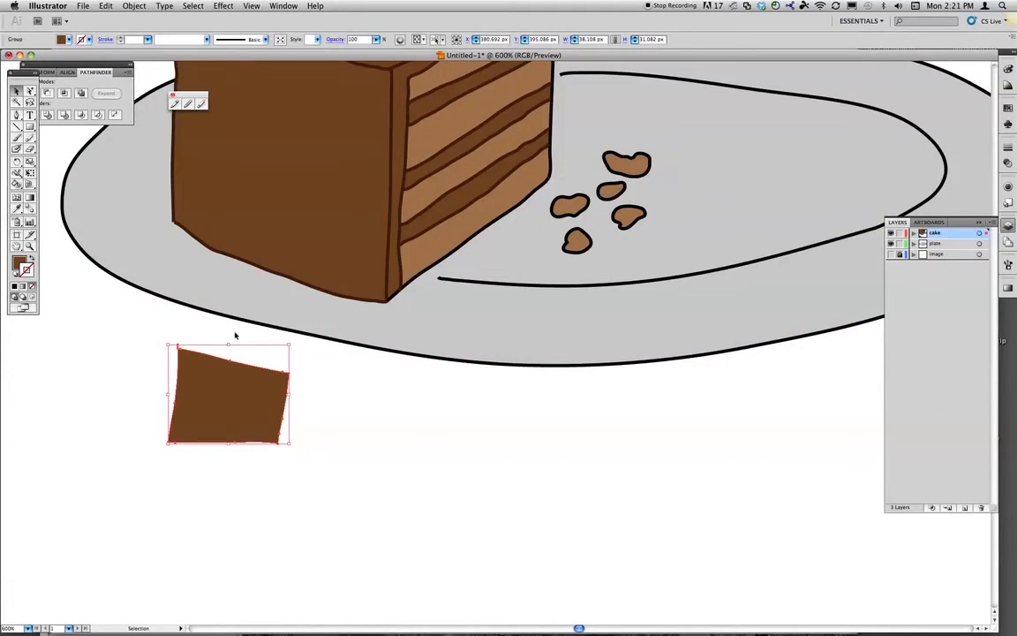
key("super+f")
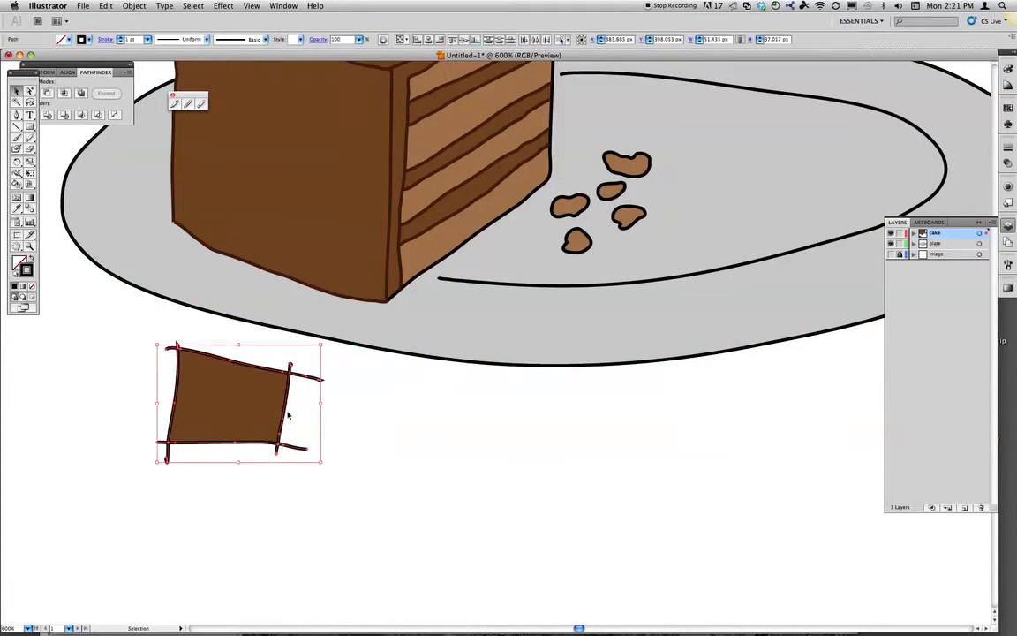
left_click(351, 403)
left_click(279, 396)
left_click(315, 388)
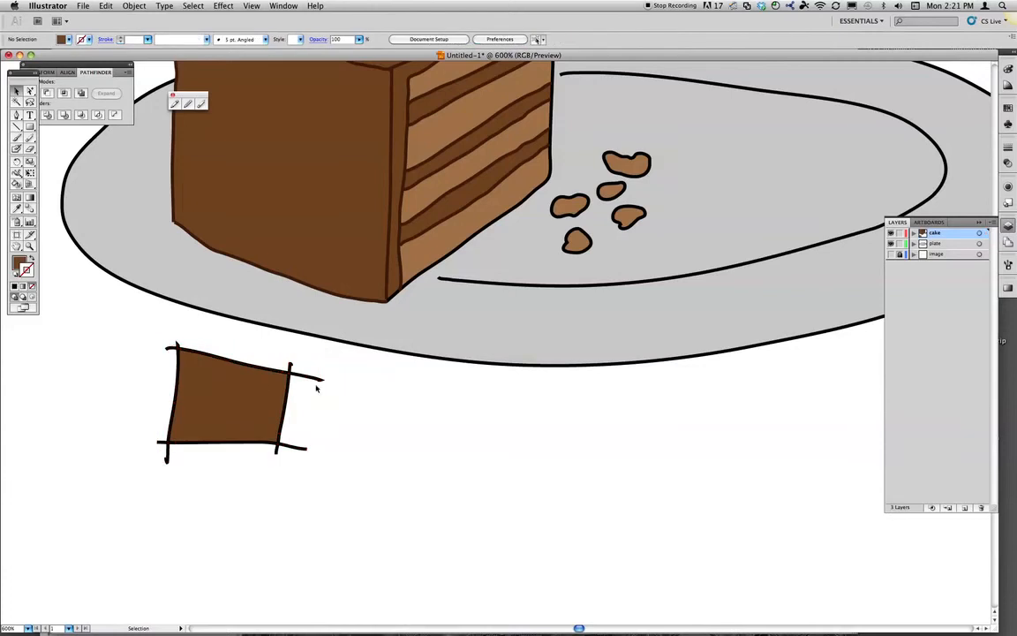
Step: Try to move the brown box's top outline on its own, then undo the move and deselect
left_click_drag(306, 378, 306, 361)
key("super+z")
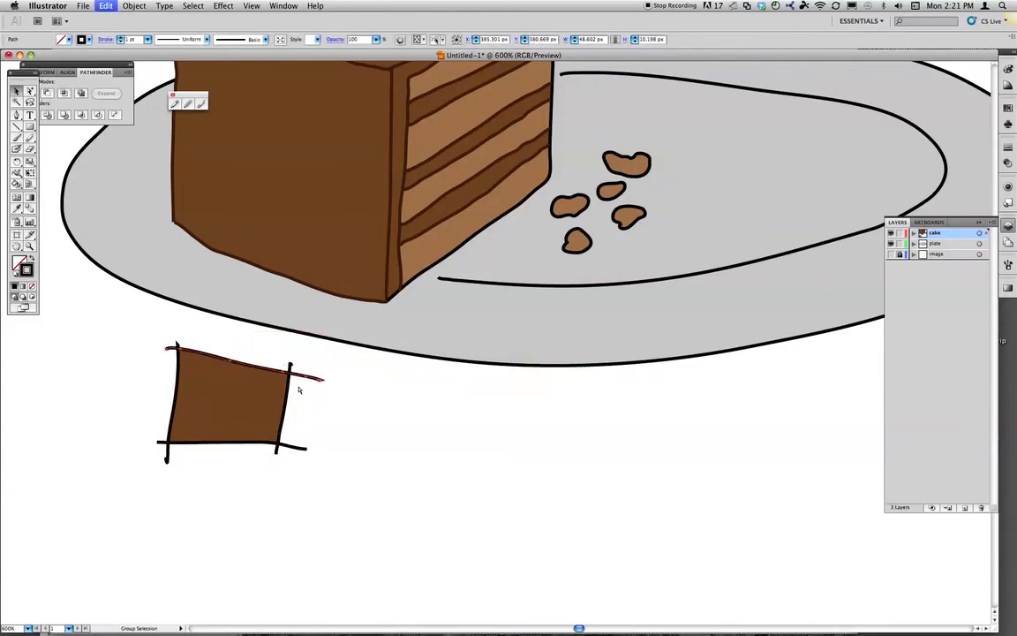
left_click(328, 409)
Step: Draw four crossing pencil lines beside the brown box as a second grid about 81 px wide and 54 px high
left_click_drag(353, 206, 348, 282)
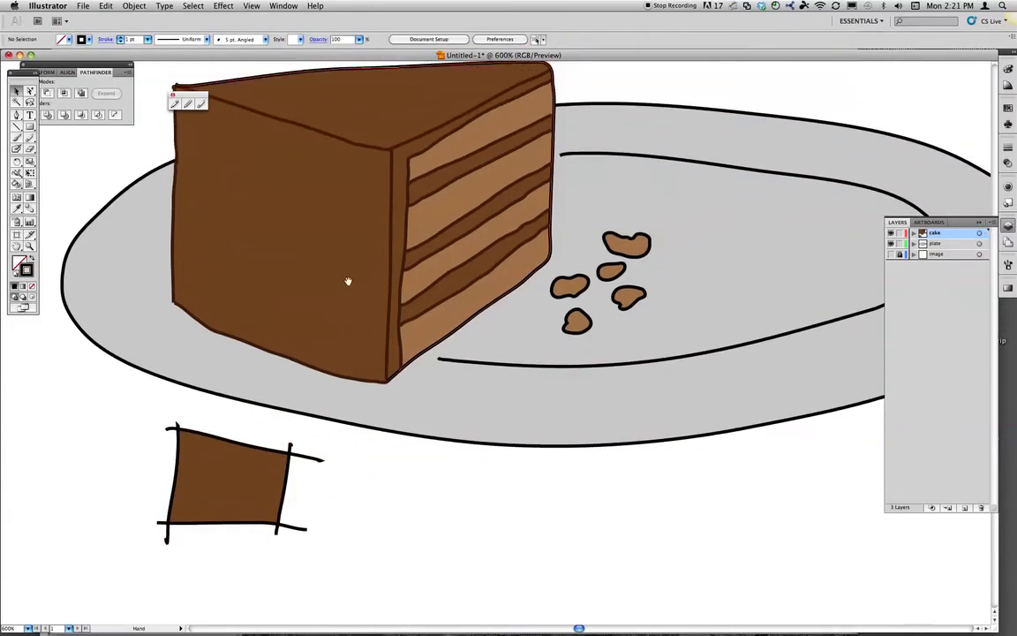
left_click_drag(316, 238, 298, 294)
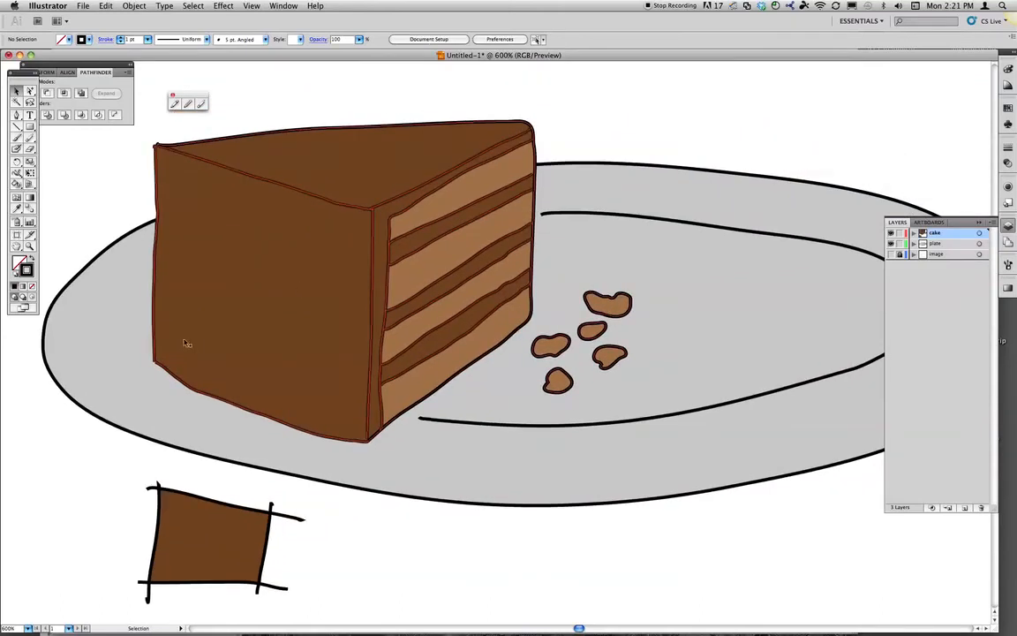
left_click_drag(364, 508, 351, 320)
key("n")
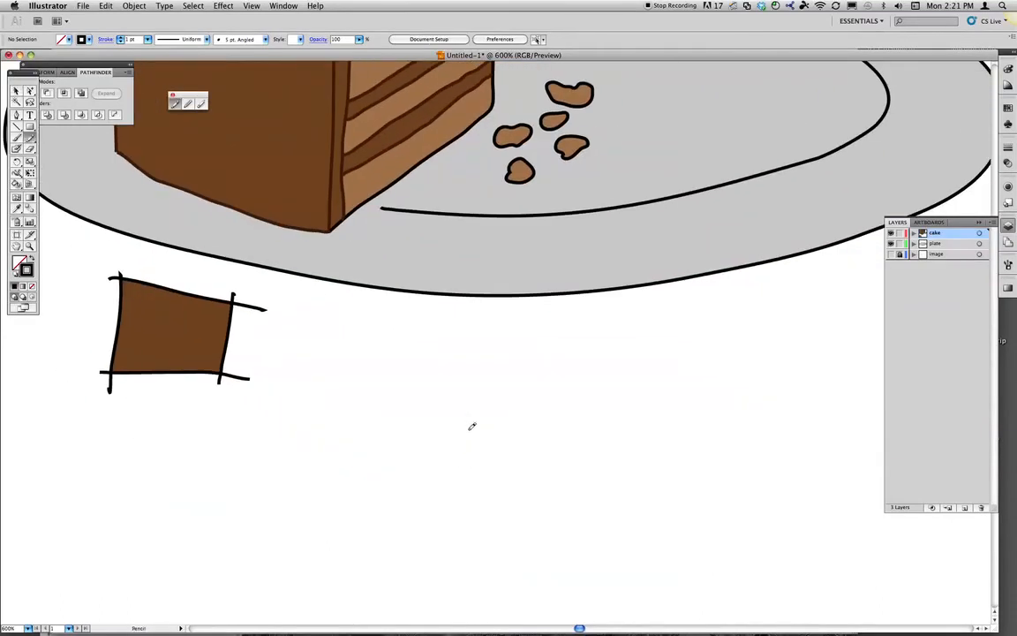
left_click_drag(438, 355, 422, 500)
left_click_drag(545, 345, 504, 519)
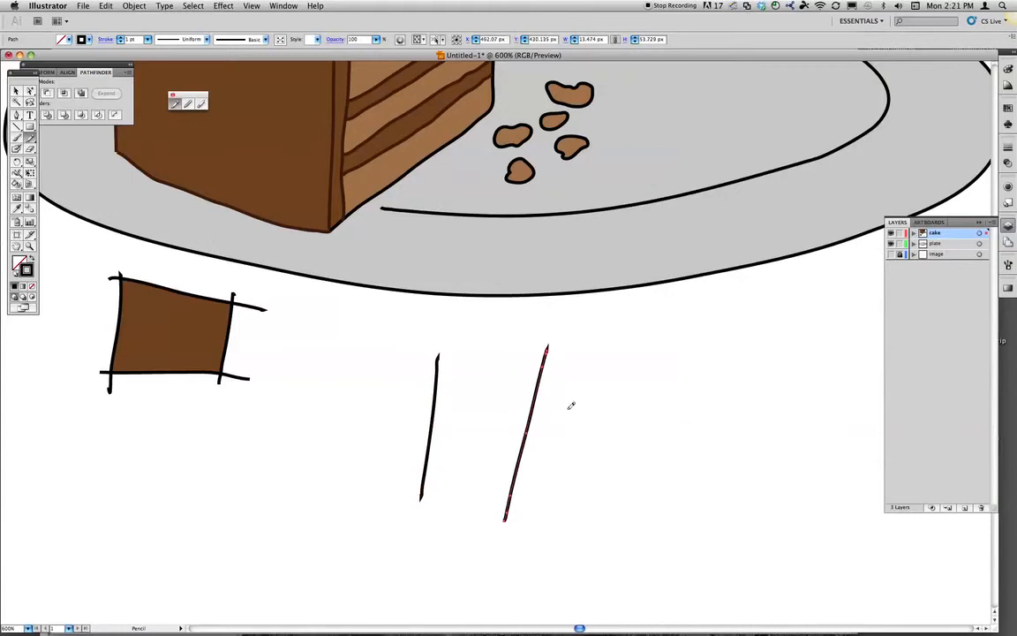
left_click_drag(579, 412, 375, 372)
left_click_drag(340, 424, 599, 480)
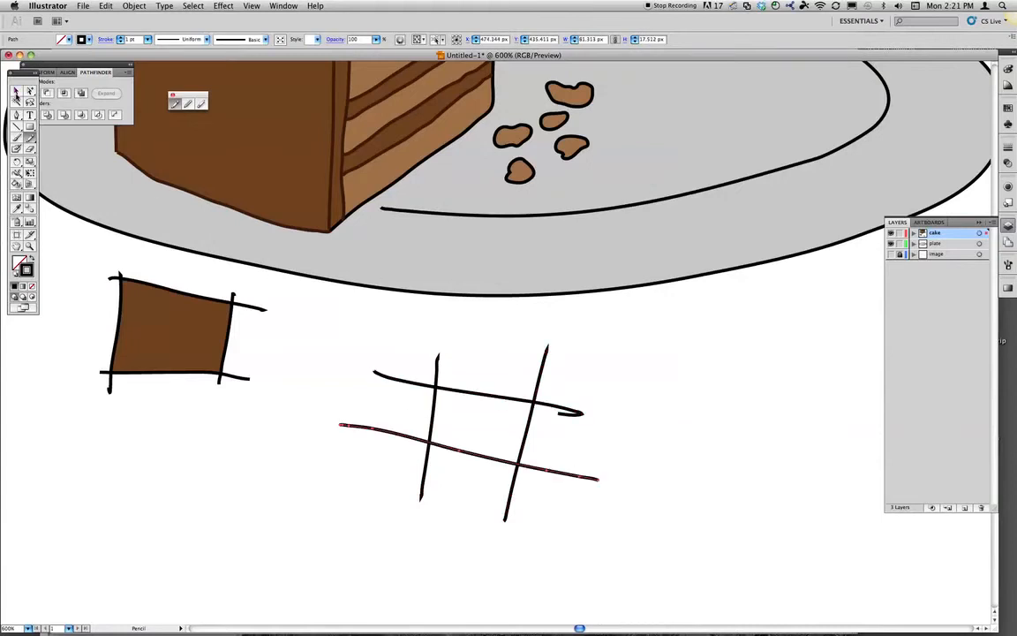
Step: Turn the four new crossing lines into a Live Paint group and fill the central area with the first box's brown
left_click(16, 92)
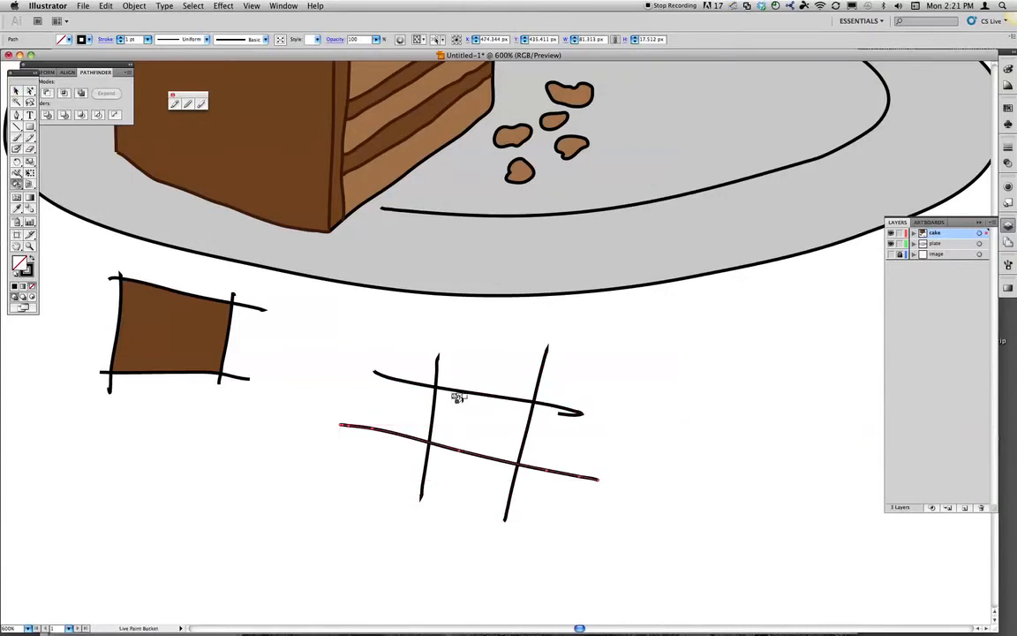
left_click_drag(372, 338, 545, 489)
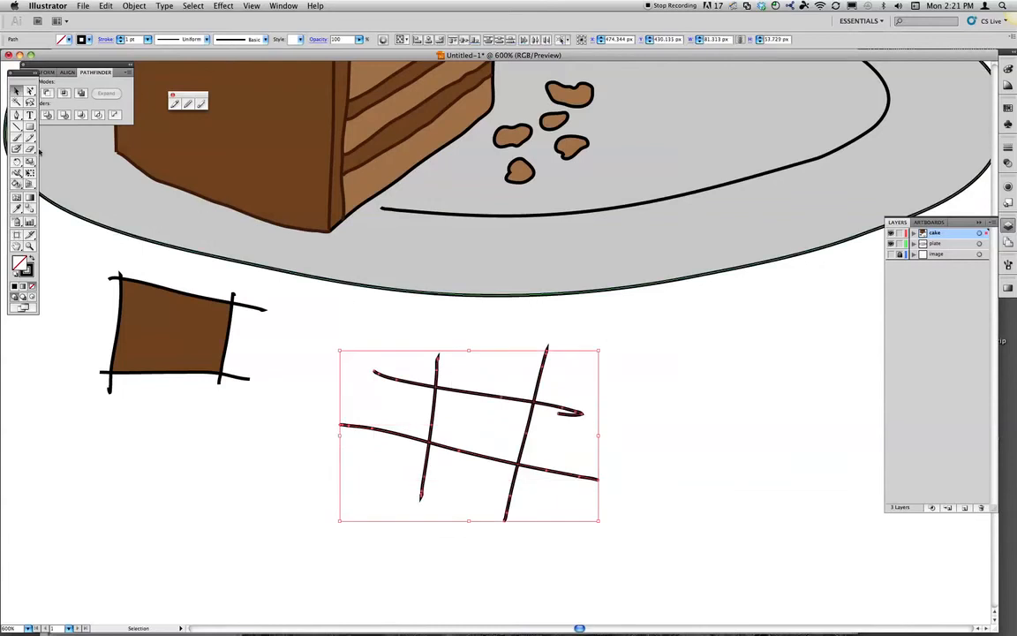
left_click(16, 184)
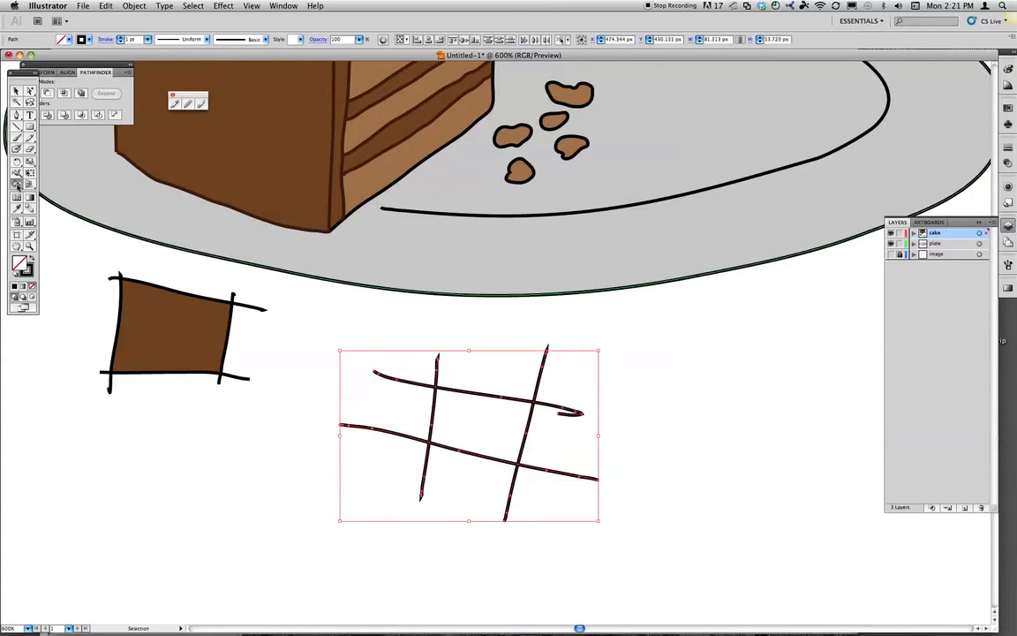
left_click(456, 386)
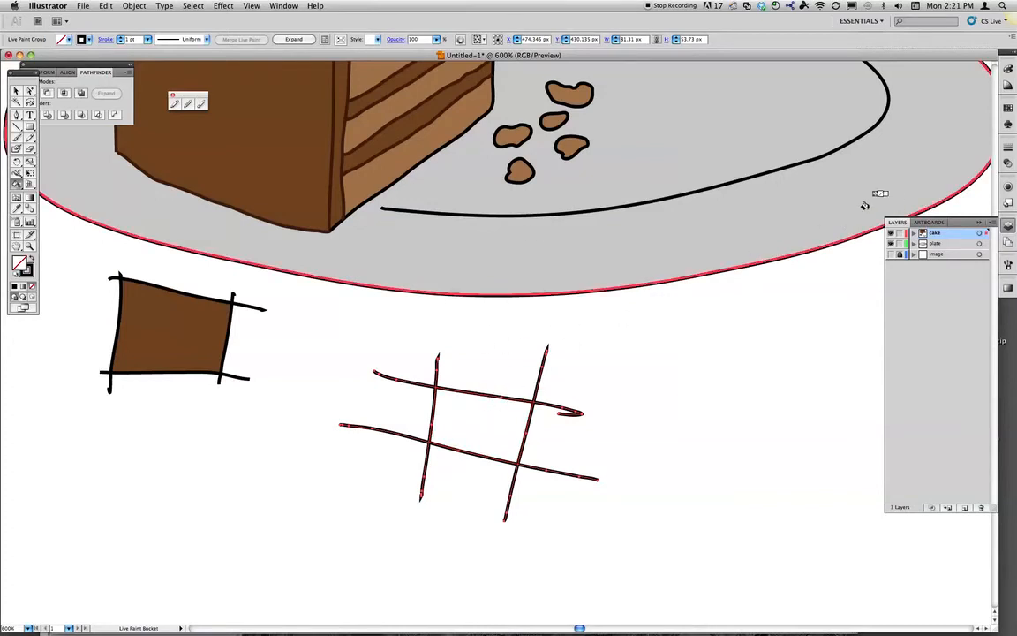
left_click(168, 327, "alt")
left_click(461, 409)
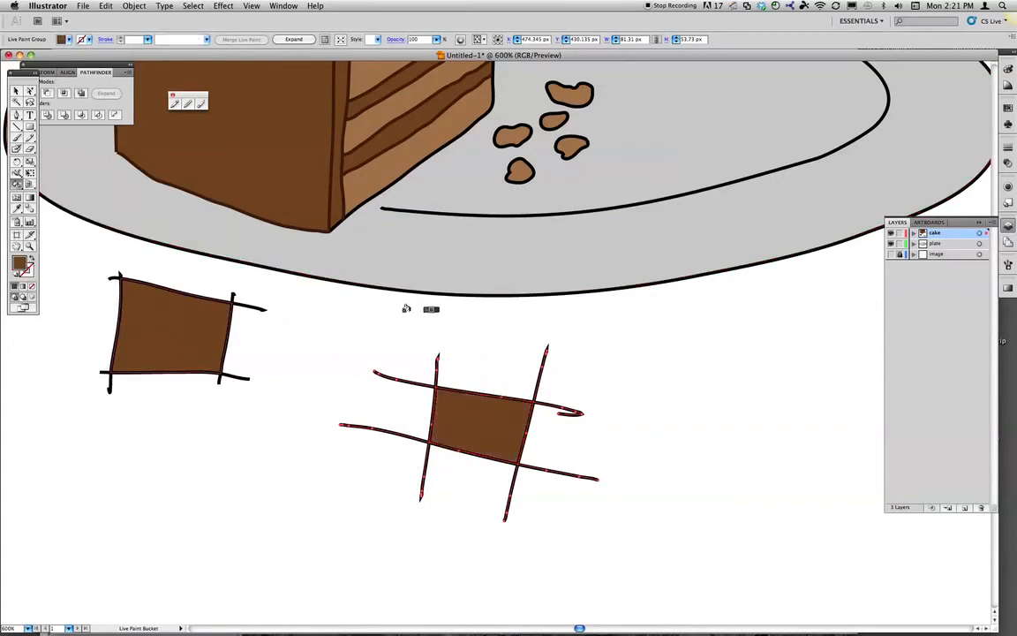
Step: Try selecting the Live Paint group's left vertical line alone and then the whole group, and deselect
left_click(17, 92)
left_click(31, 92)
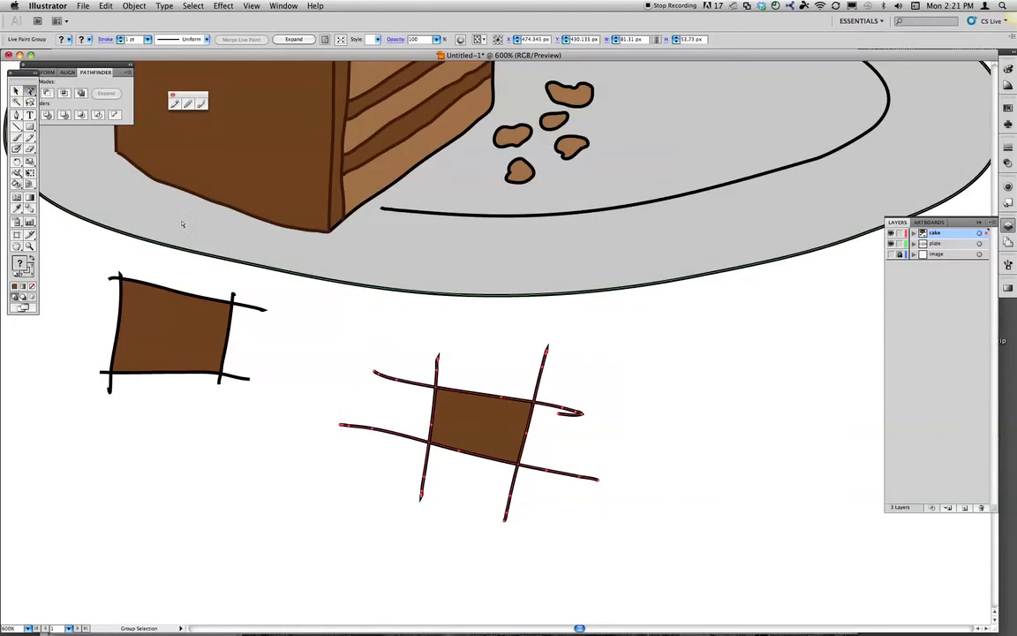
left_click(441, 345)
left_click(441, 380)
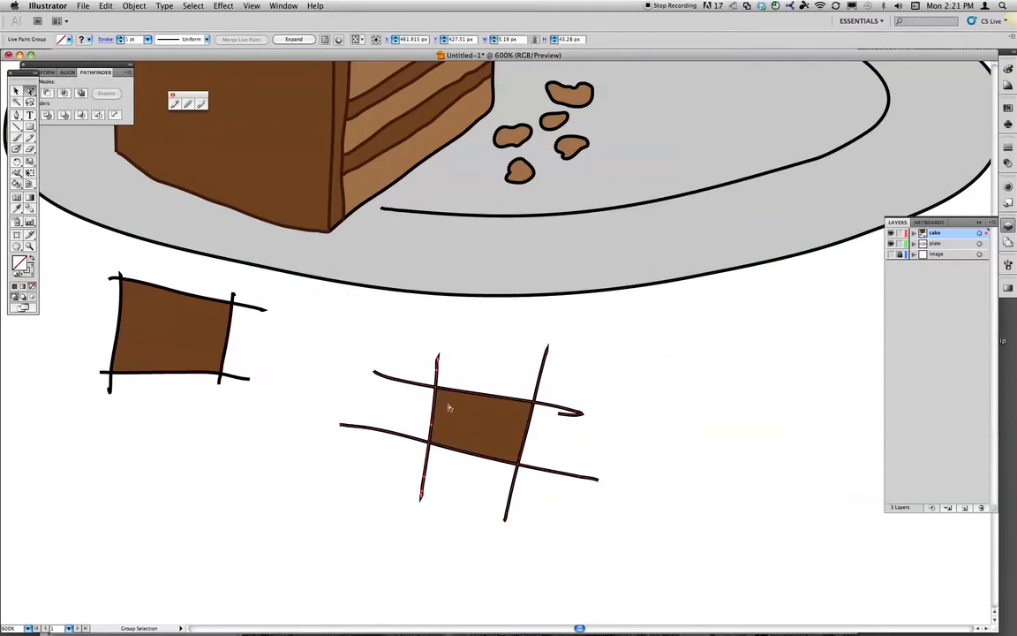
key("n")
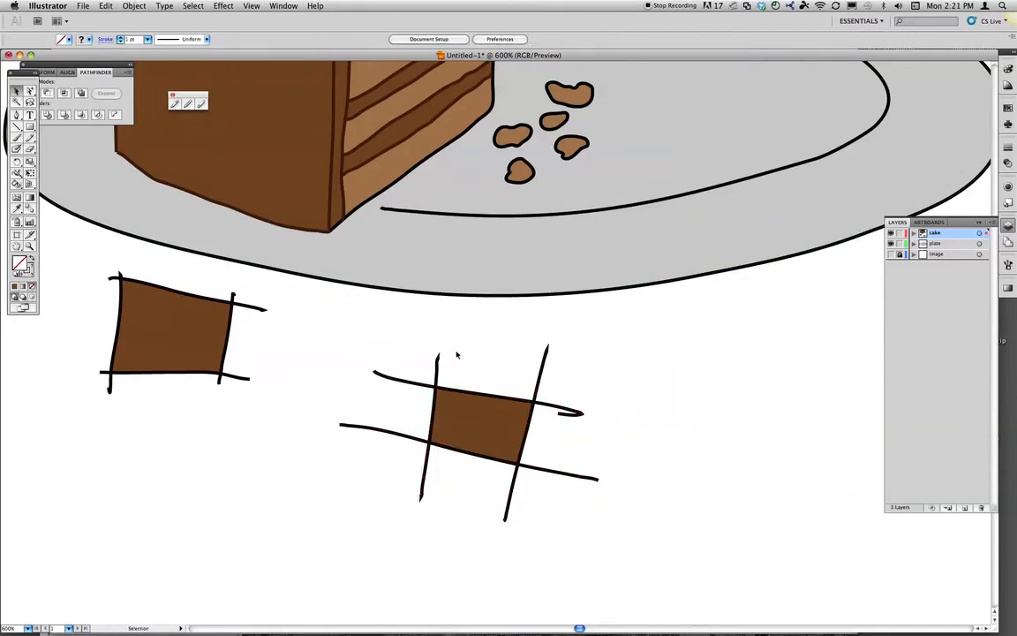
key("v")
mouse_move(446, 374)
left_mouse_down()
mouse_move(429, 371)
mouse_move(442, 375)
left_mouse_up()
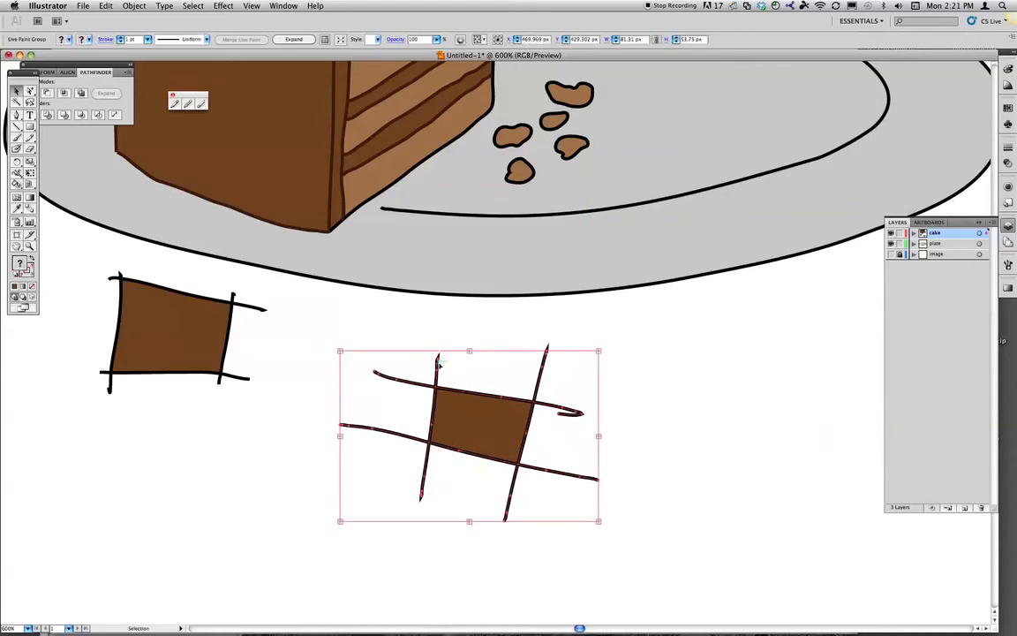
left_click(388, 318)
Step: Move only the Live Paint group's left vertical line leftward to widen the brown area, undoing positions that lose the fill
left_click(31, 92)
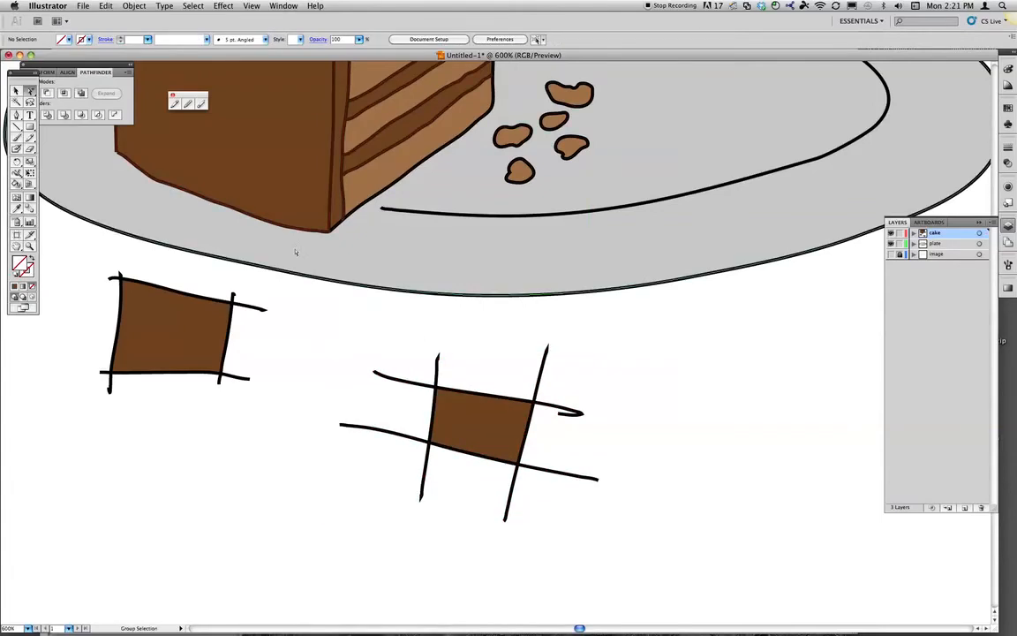
mouse_move(438, 359)
left_mouse_down()
mouse_move(397, 362)
mouse_move(430, 371)
mouse_move(366, 362)
left_mouse_up()
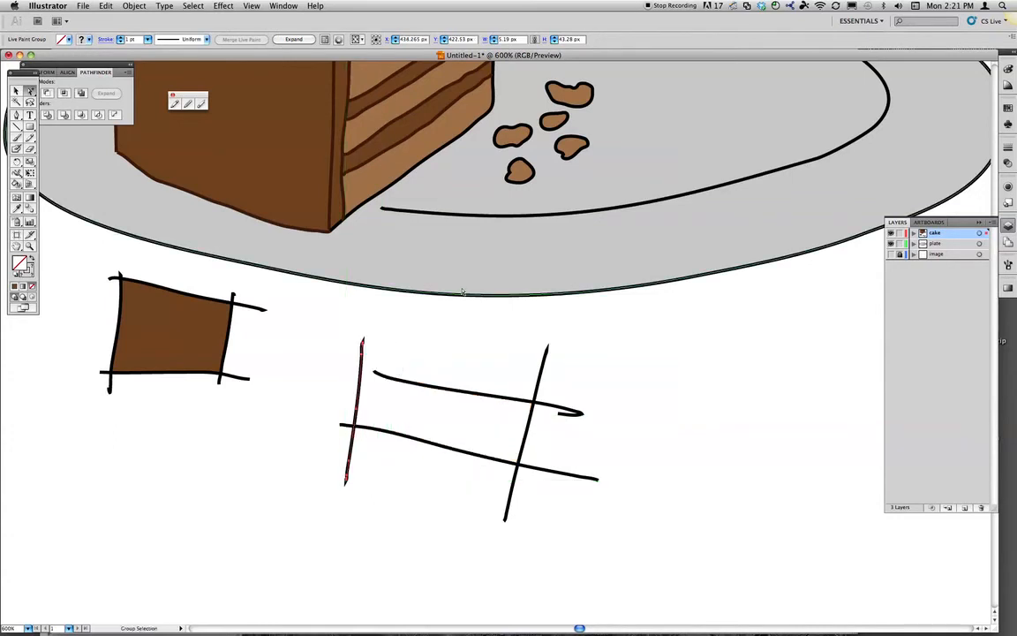
key("super+z")
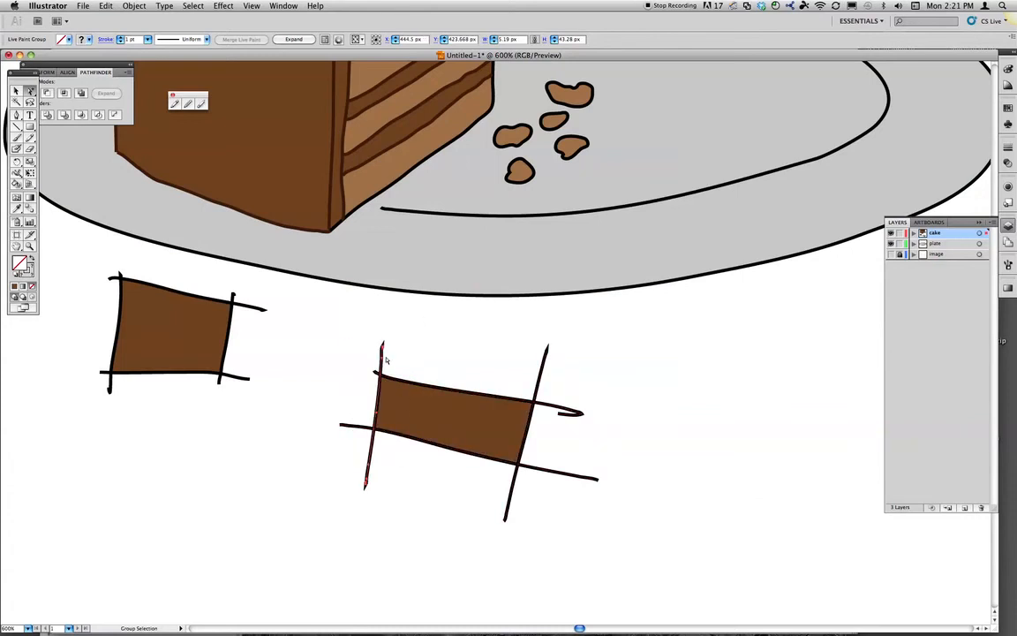
mouse_move(383, 372)
left_mouse_down()
mouse_move(365, 368)
mouse_move(395, 388)
left_mouse_up()
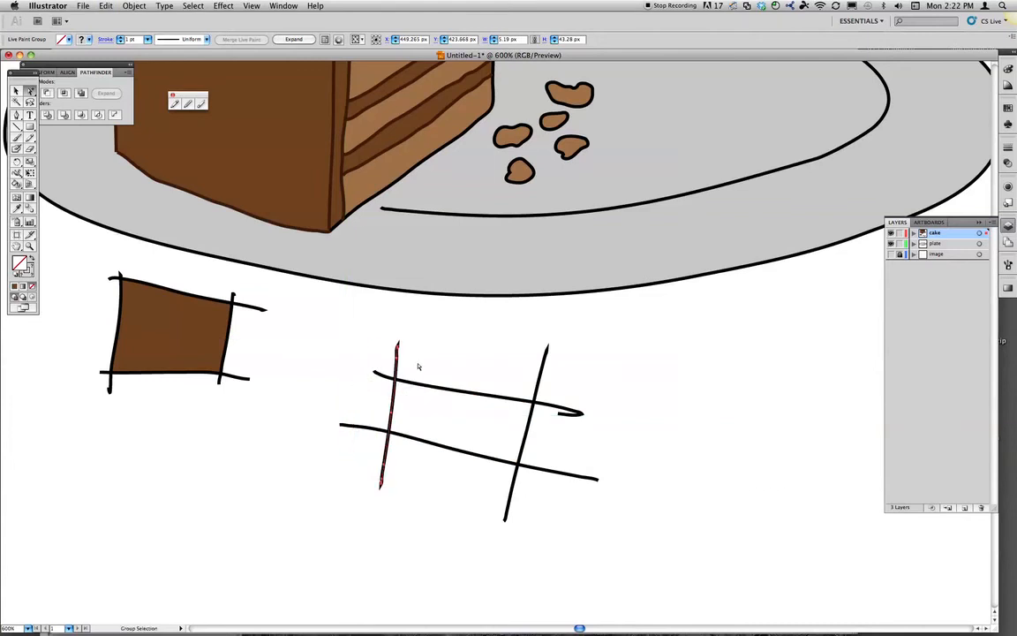
key("super+z")
key("super+shift+z")
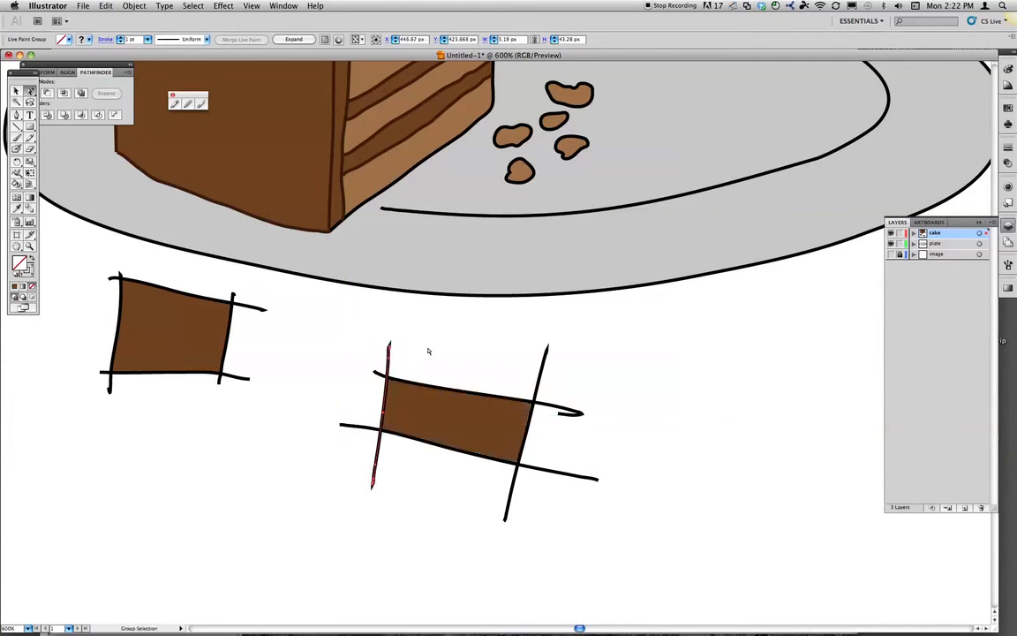
Step: Try to redraw the left end of the Live Paint group's top line with the Pencil tool, undo it and deselect
left_click(374, 378)
left_click(385, 372, "shift")
key("n")
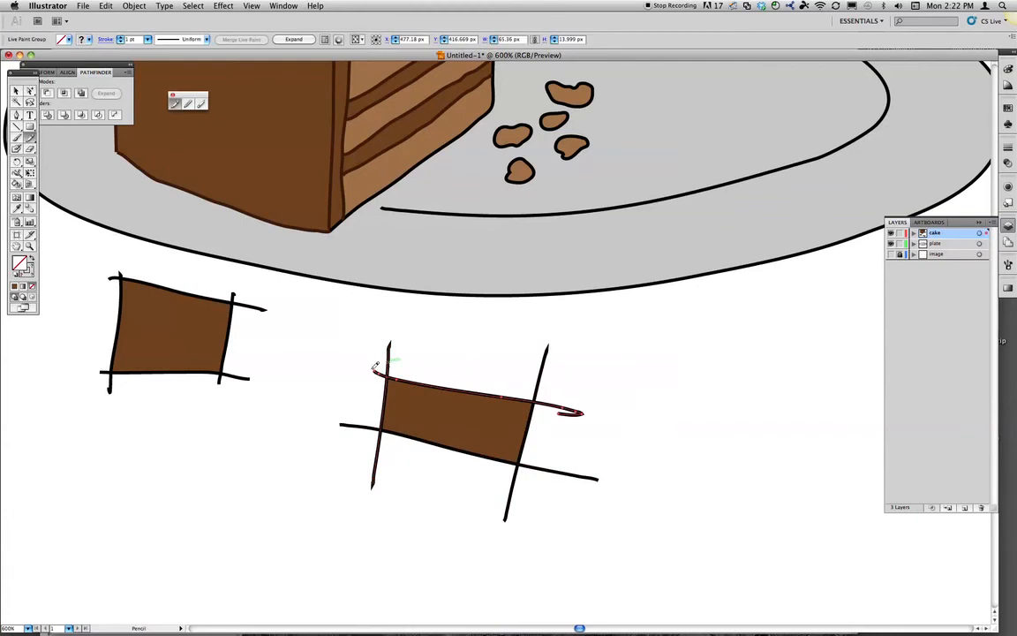
left_click_drag(350, 359, 378, 372)
key("super+z")
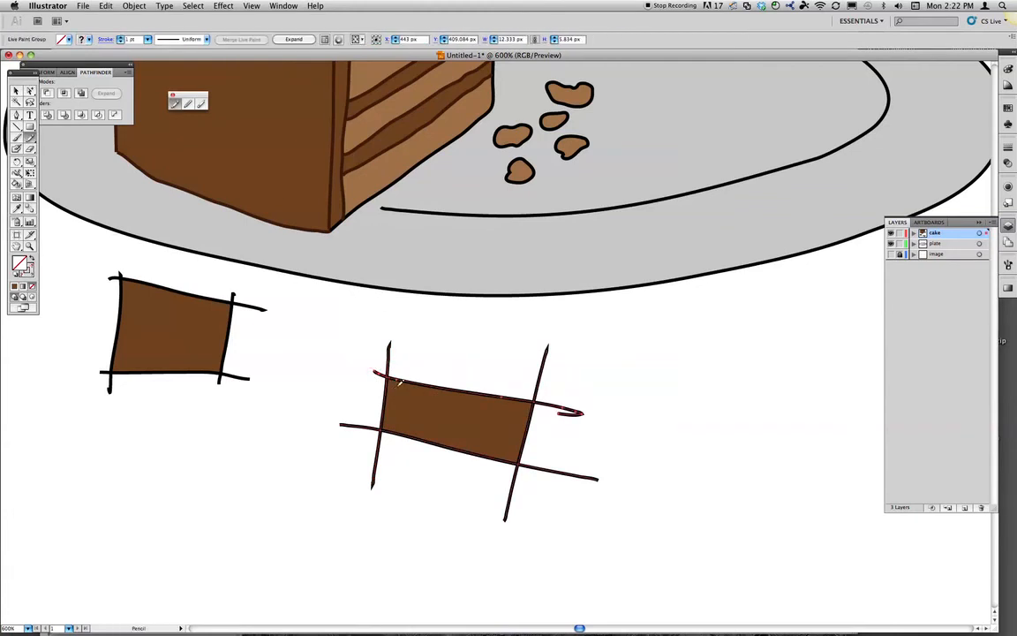
left_click(454, 336, "super")
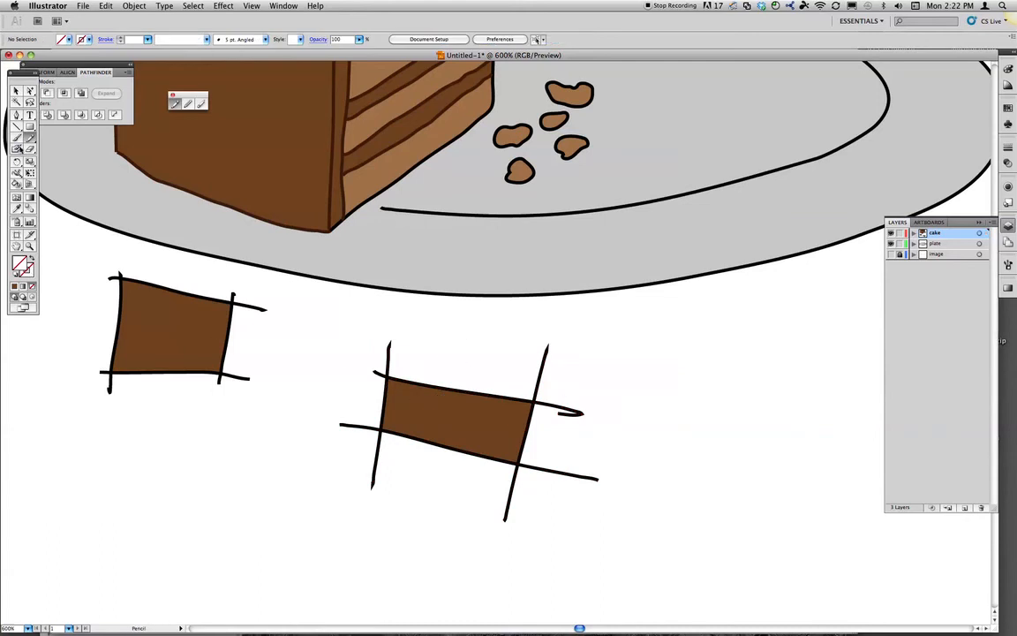
Step: Switch to the Blob Brush and shrink its size to a thin tip
left_click(16, 148)
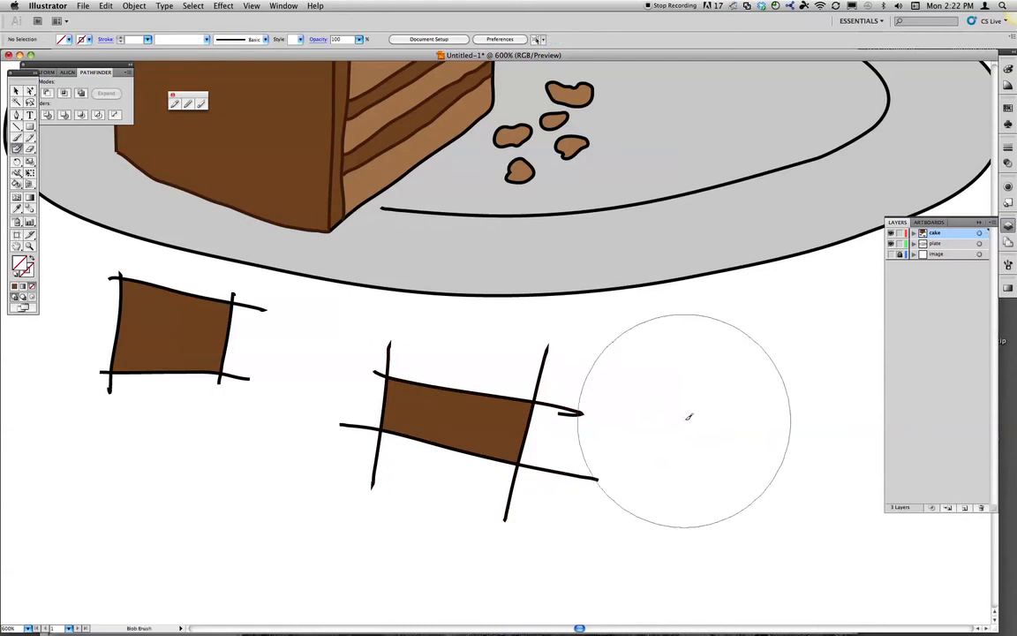
key("bracketleft")
key("bracketleft")
key("bracketleft")
key("bracketleft")
key("bracketleft")
key("bracketleft")
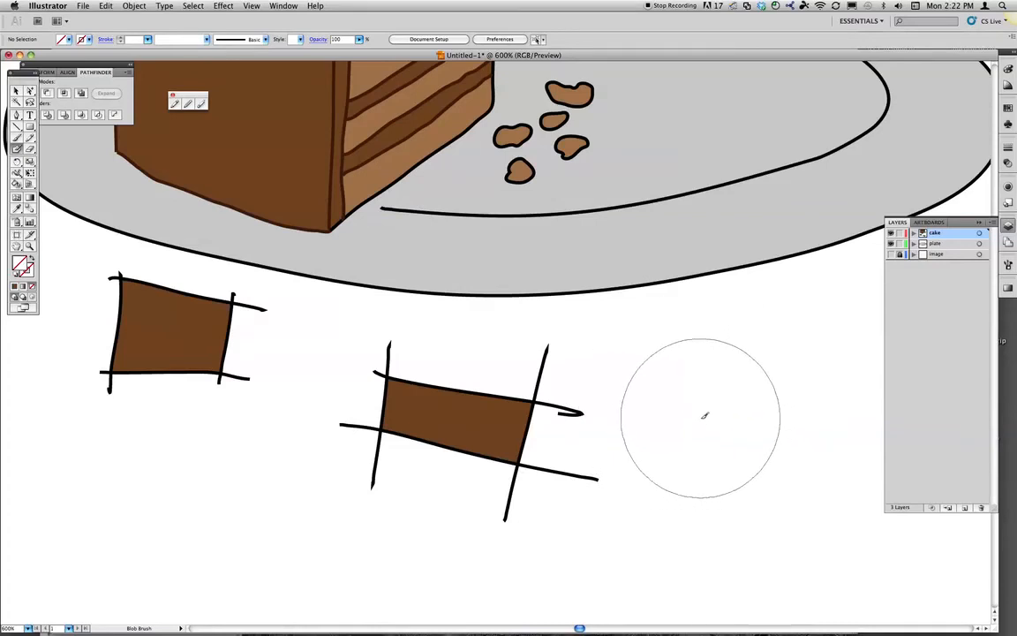
key("bracketleft")
key("bracketleft")
key("bracketleft")
key("bracketleft")
key("bracketleft")
key("bracketleft")
key("bracketleft")
key("bracketleft")
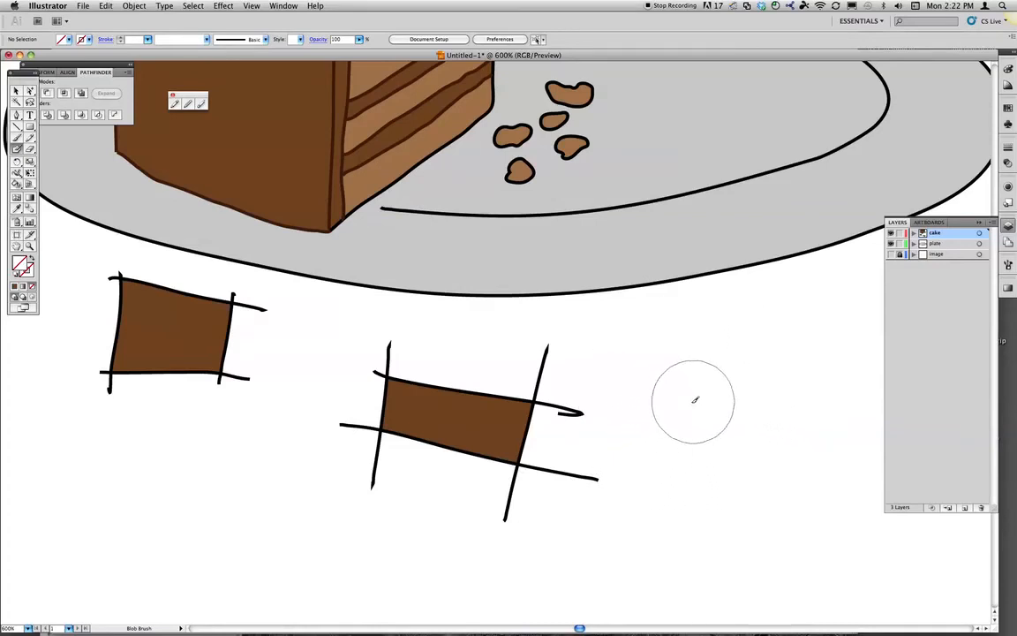
key("bracketleft")
key("bracketleft")
key("bracketleft")
key("bracketleft")
key("bracketleft")
key("bracketleft")
key("bracketleft")
key("bracketleft")
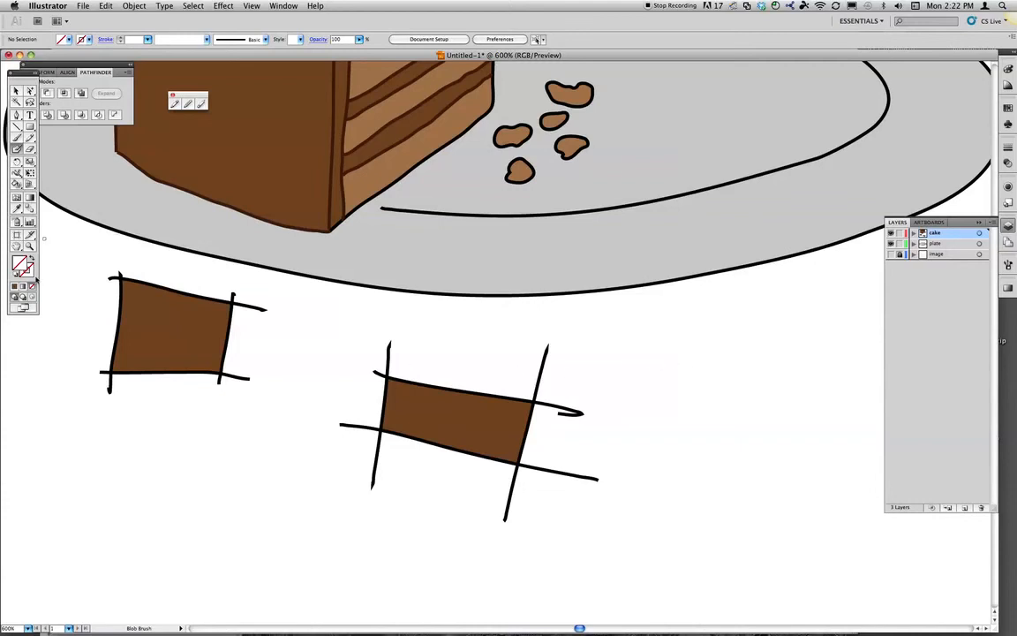
Step: Paint a short wavy Blob Brush stroke in brown RGB 117, 76, 36 beside the crossing lines and display the available brushes
left_click(29, 272)
left_click(15, 287)
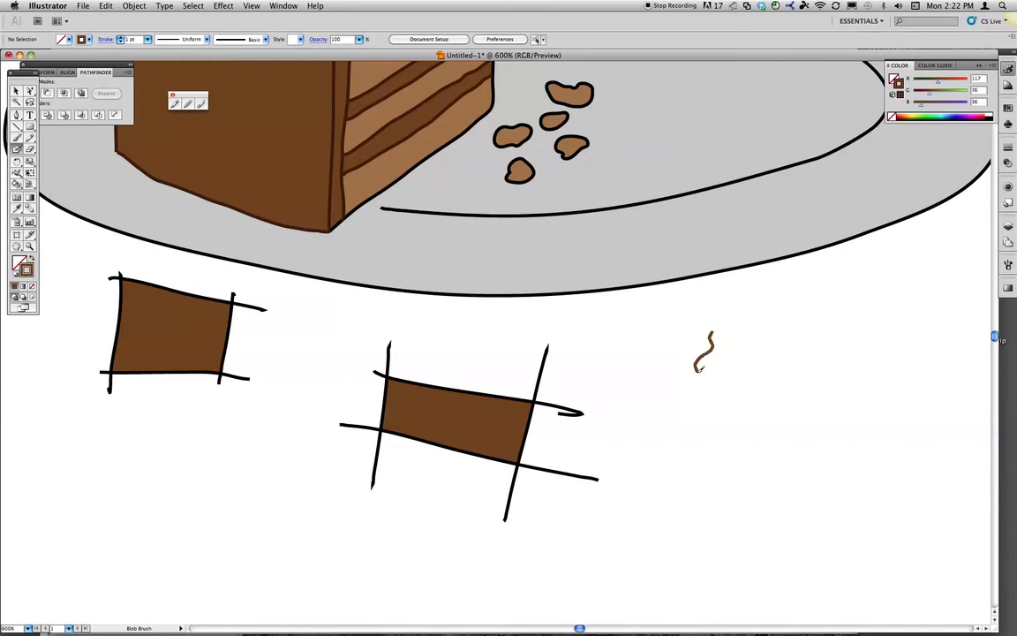
left_click_drag(699, 370, 693, 391)
left_click(1008, 265)
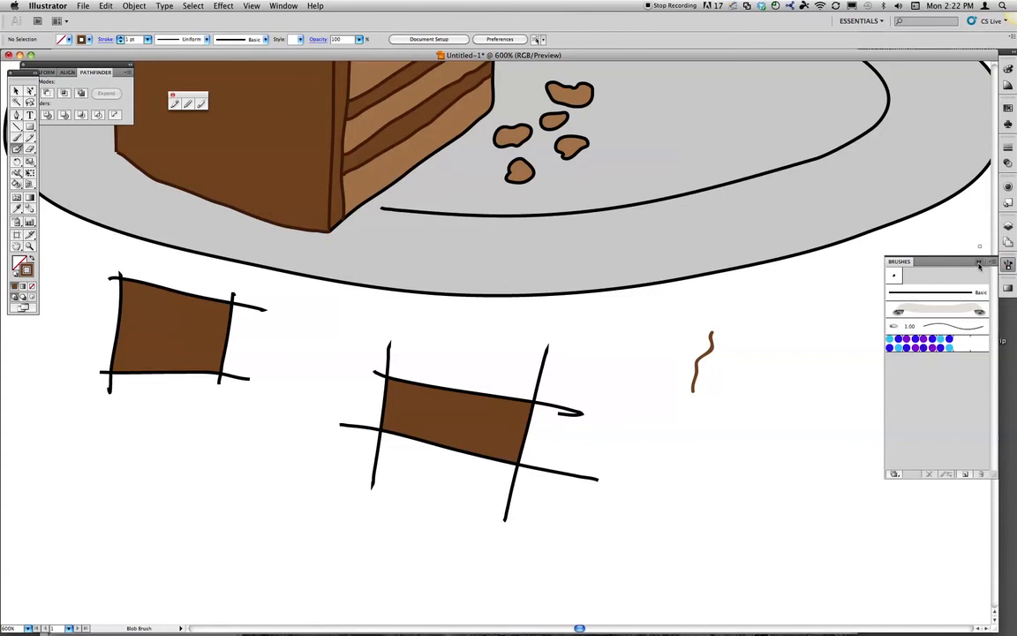
Step: Create a new calligraphic brush with a 9 pt diameter controlled by pen pressure with a 9 pt variation
left_click(979, 263)
left_click(1008, 269)
left_click(992, 263)
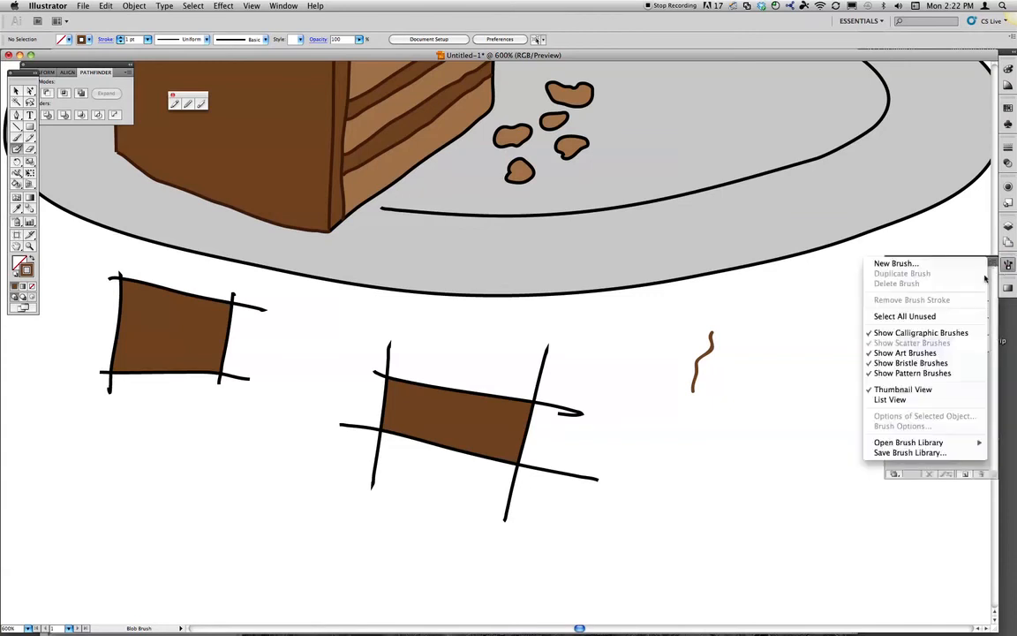
left_click(839, 263)
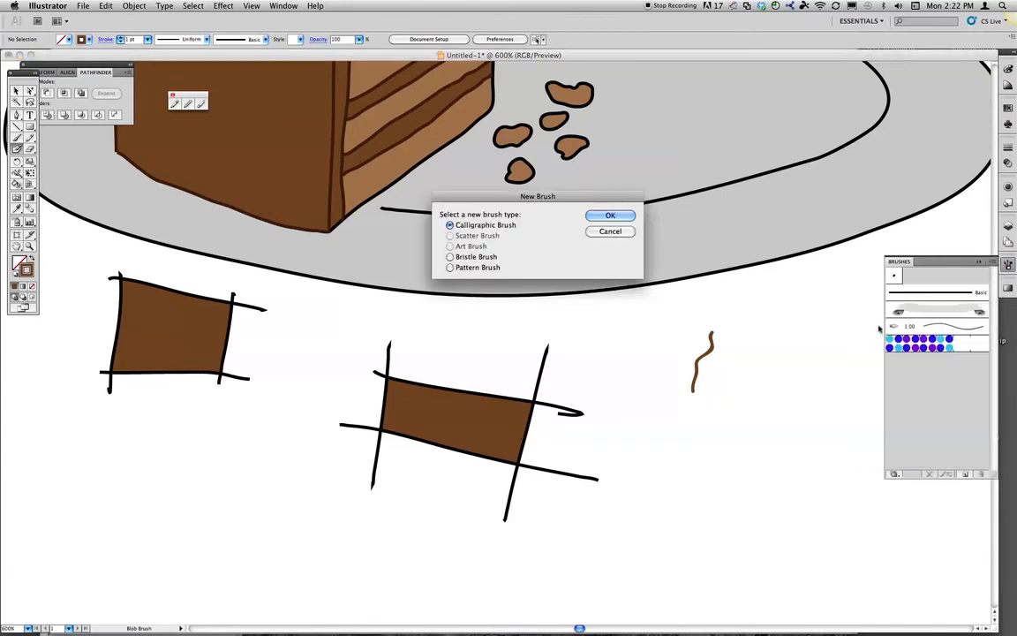
left_click(600, 216)
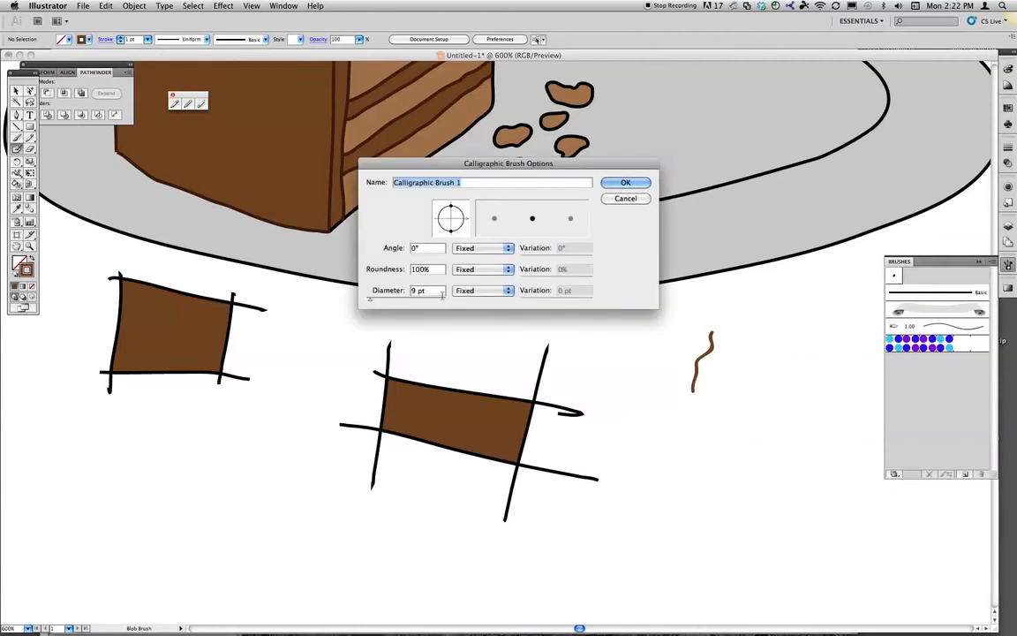
left_click(508, 291)
left_click(534, 292)
left_click_drag(563, 292, 544, 295)
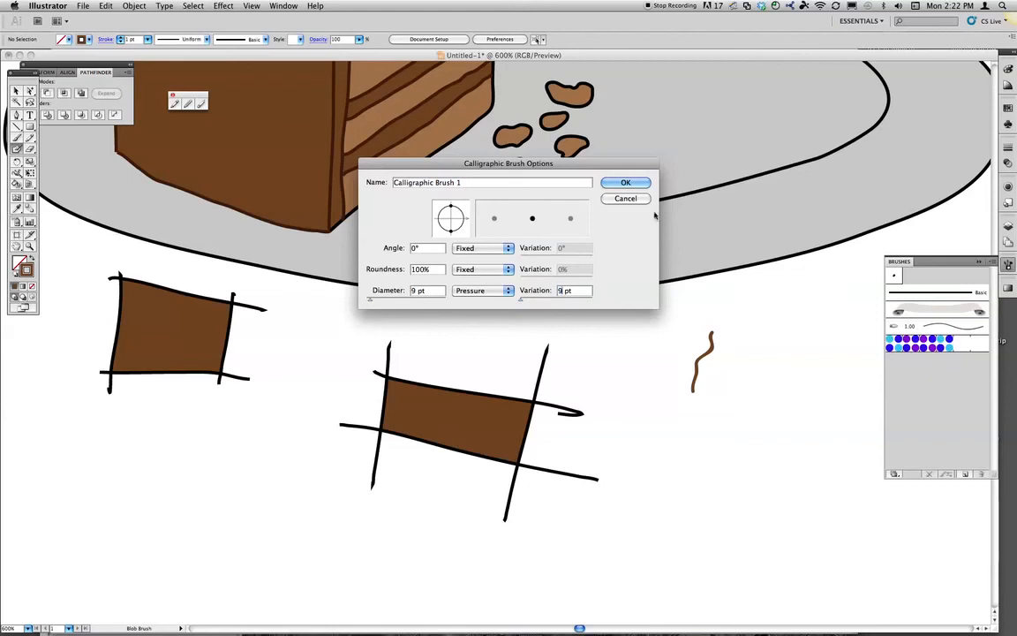
type("9")
key("Return")
Step: Paint two thick tapering Blob Brush strokes near the short wavy one and three crossing strokes enclosing an area below the cake plate's left side
mouse_move(782, 333)
left_mouse_down()
mouse_move(755, 407)
mouse_move(796, 434)
mouse_move(799, 494)
left_mouse_up()
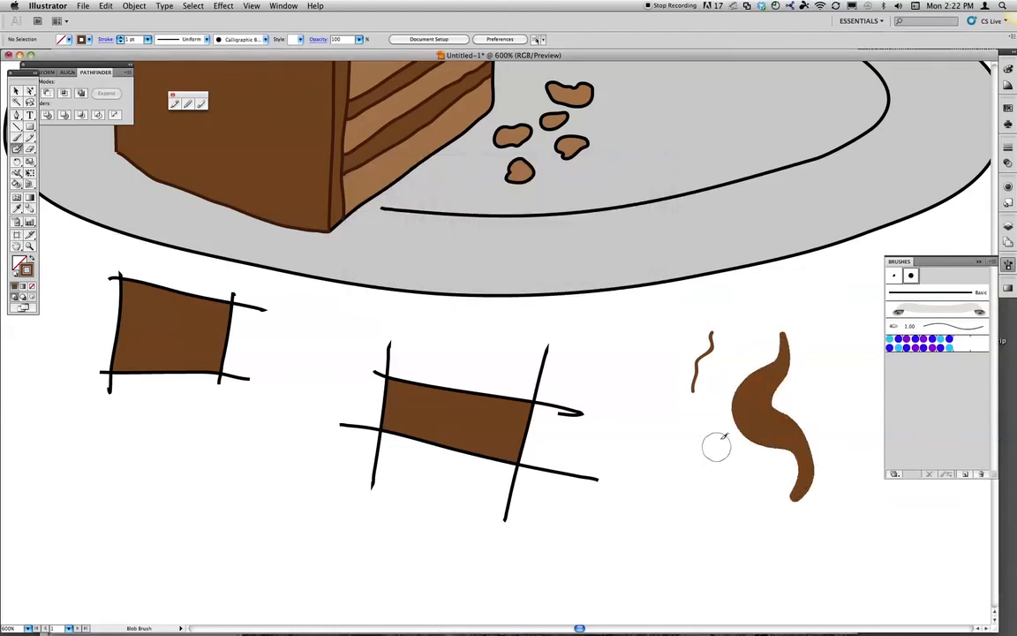
mouse_move(716, 446)
left_mouse_down()
mouse_move(720, 515)
mouse_move(692, 547)
mouse_move(710, 563)
mouse_move(749, 563)
left_mouse_up()
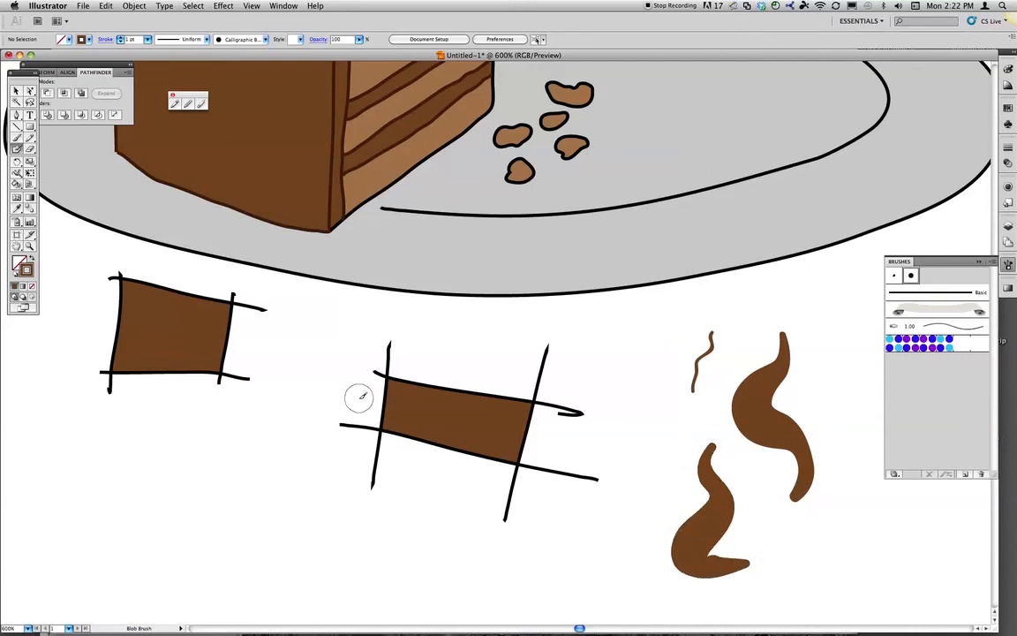
key("super+minus")
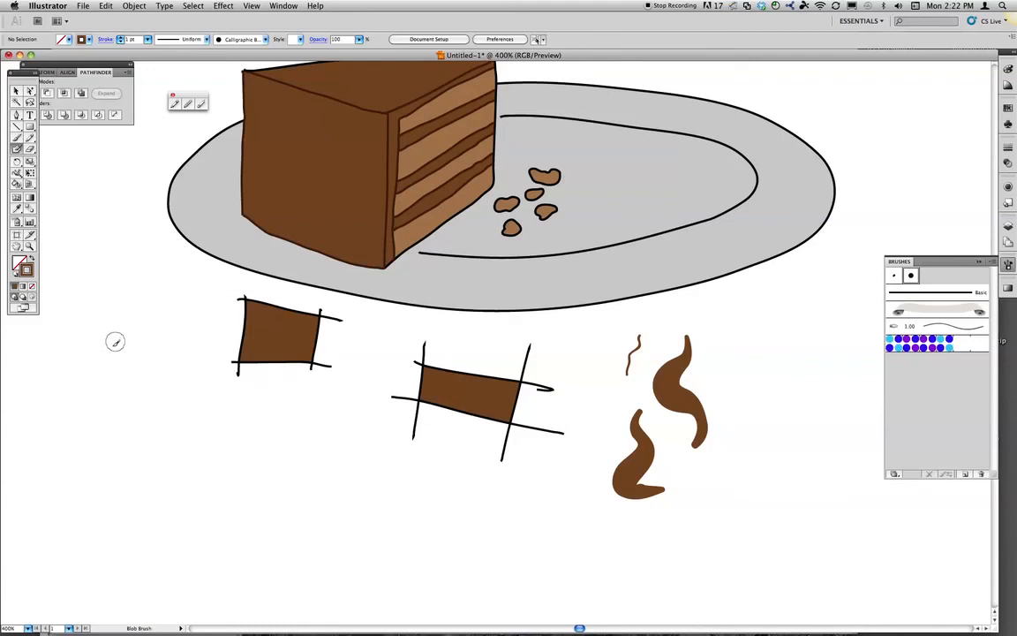
mouse_move(98, 360)
left_mouse_down()
mouse_move(88, 474)
mouse_move(104, 528)
mouse_move(210, 585)
mouse_move(259, 604)
left_mouse_up()
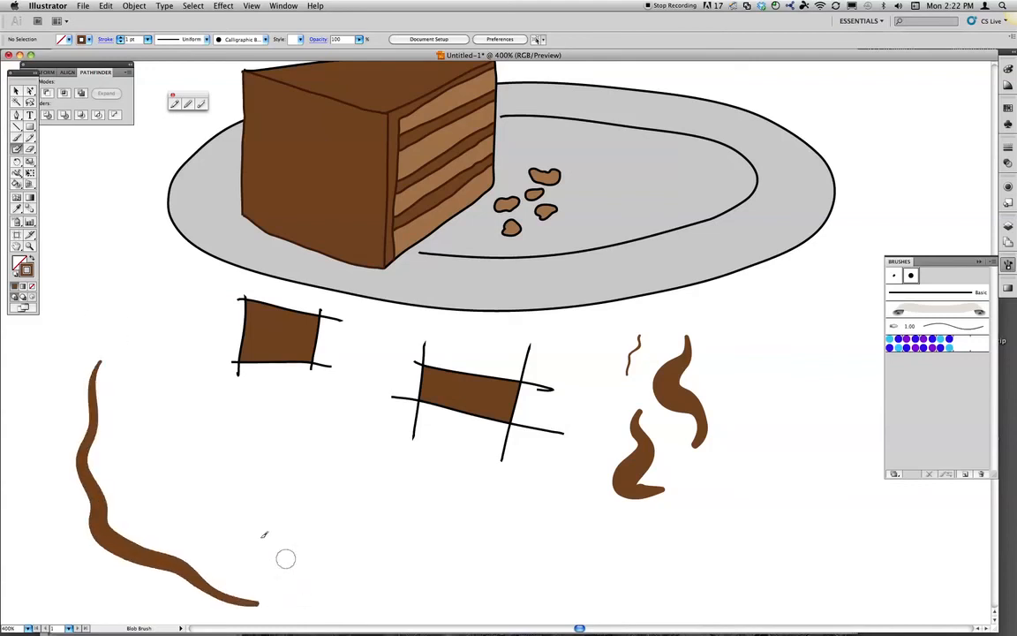
mouse_move(36, 431)
left_mouse_down()
mouse_move(82, 419)
mouse_move(334, 439)
left_mouse_up()
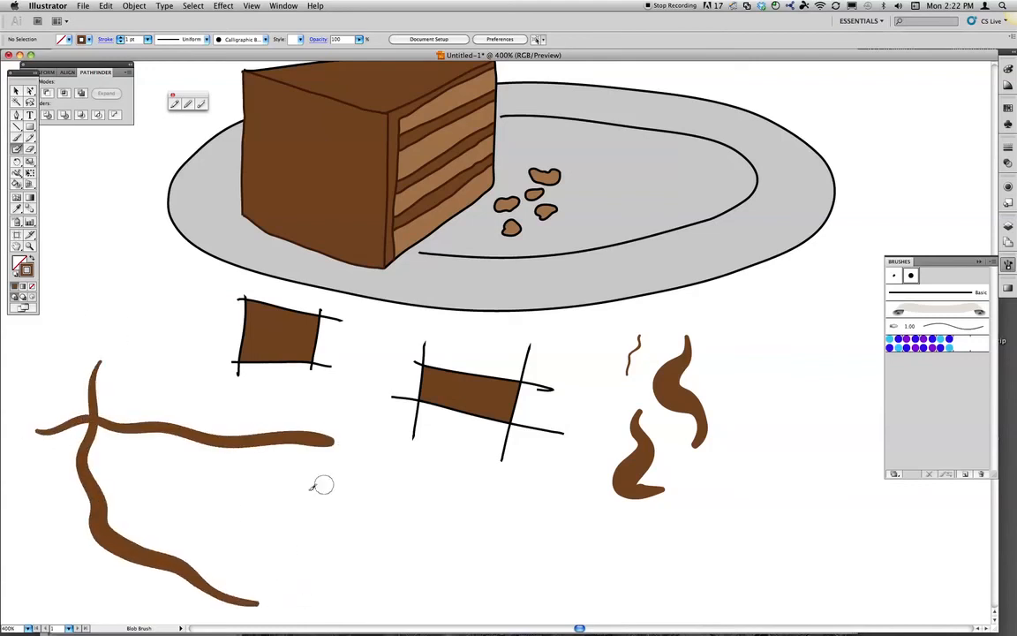
mouse_move(211, 382)
left_mouse_down()
mouse_move(233, 464)
mouse_move(100, 587)
left_mouse_up()
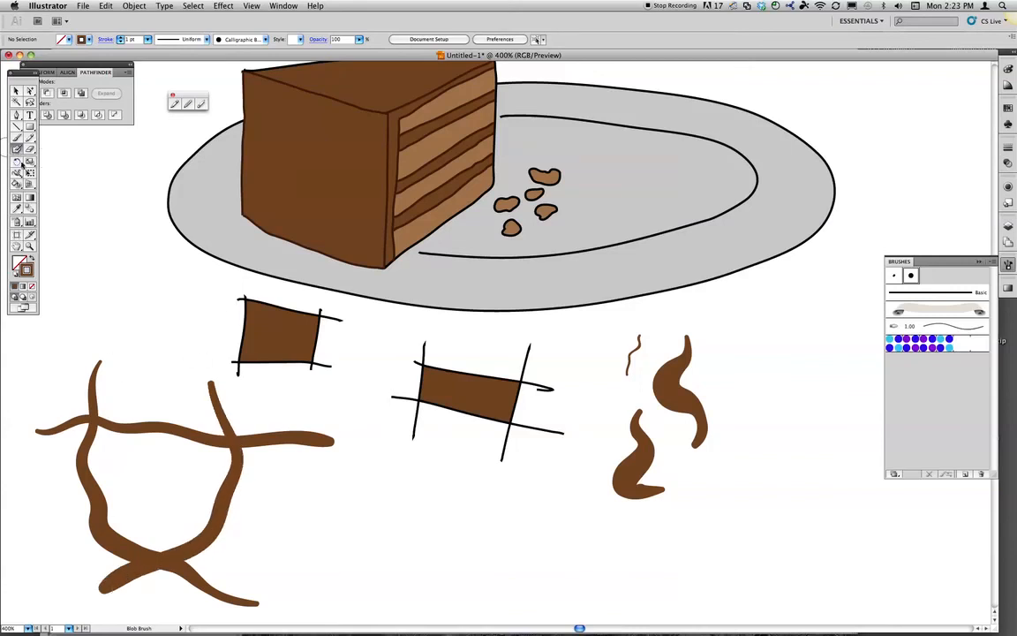
Step: Examine the merged crossing Blob Brush strokes in Outline view and return to Preview
left_click(16, 89)
left_click(219, 415)
key("ctrl+y")
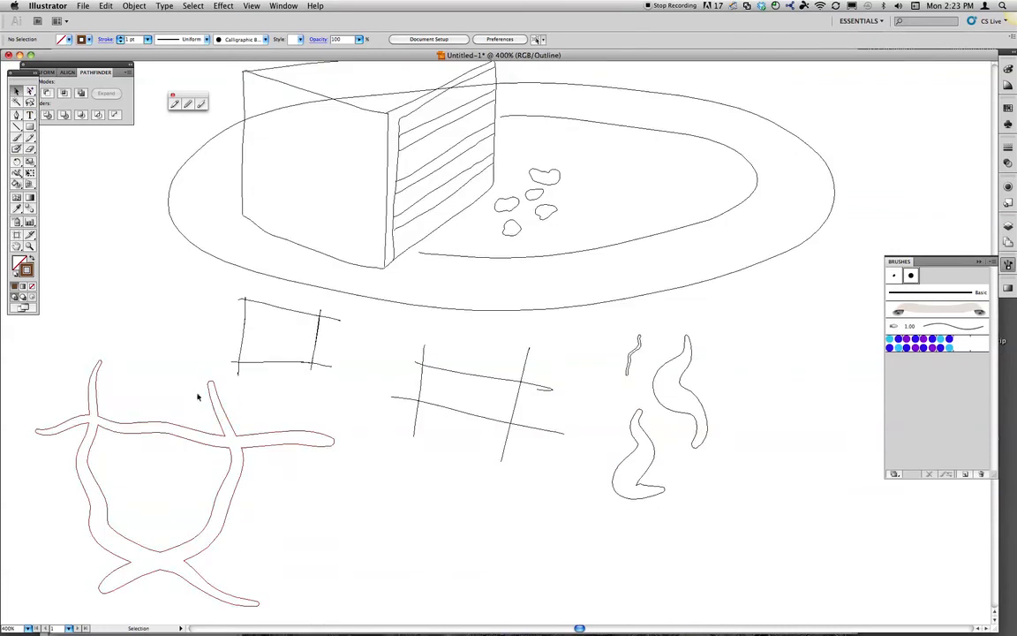
key("ctrl+y")
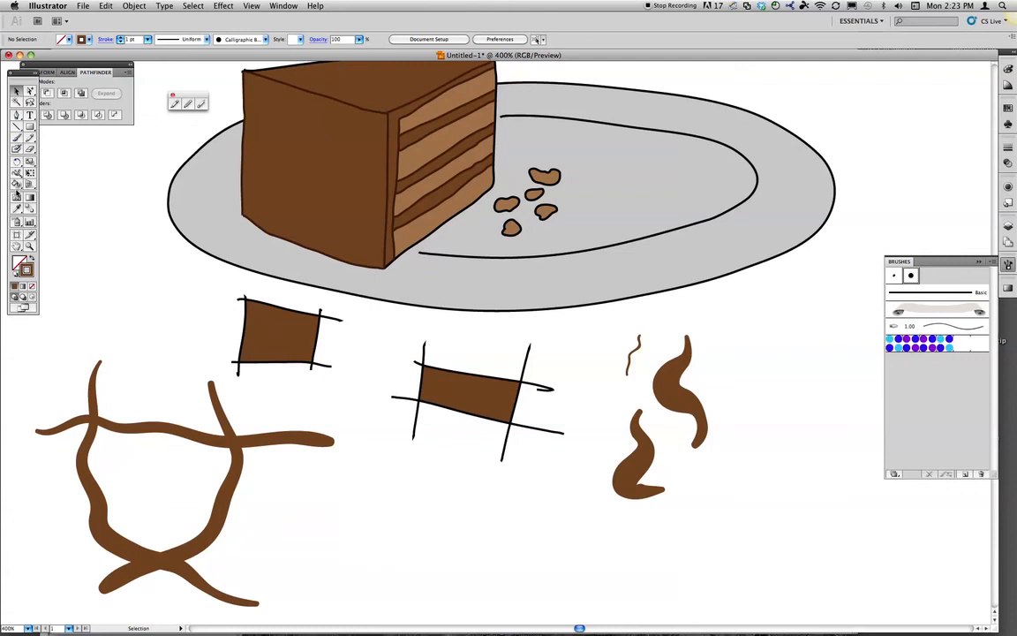
Step: Turn the crossing Blob Brush shape into a Live Paint group, fill its enclosed area with light brown and deselect it
left_click(88, 398)
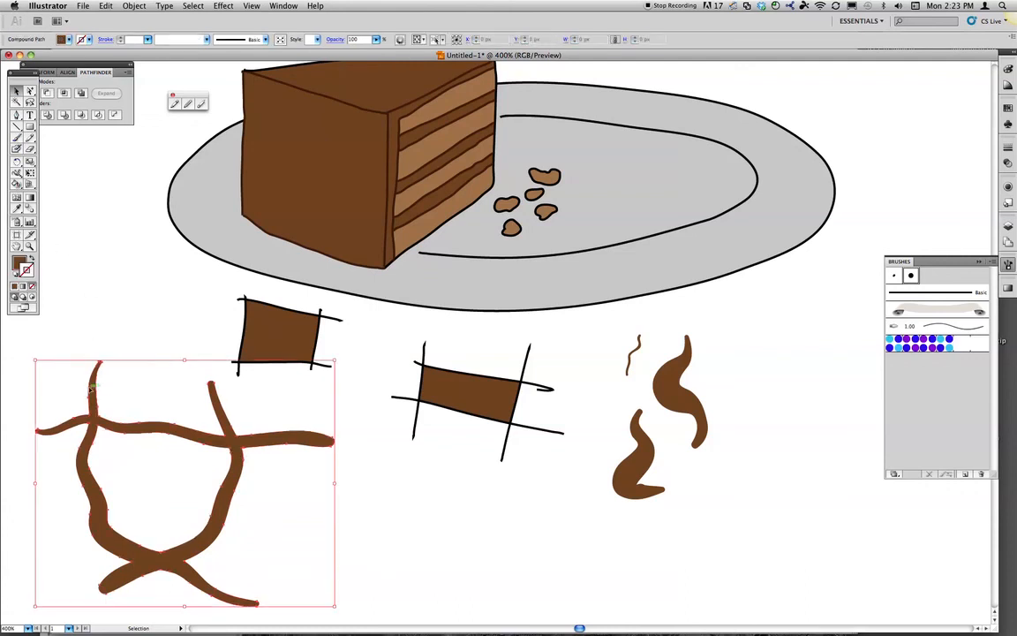
left_click(17, 181)
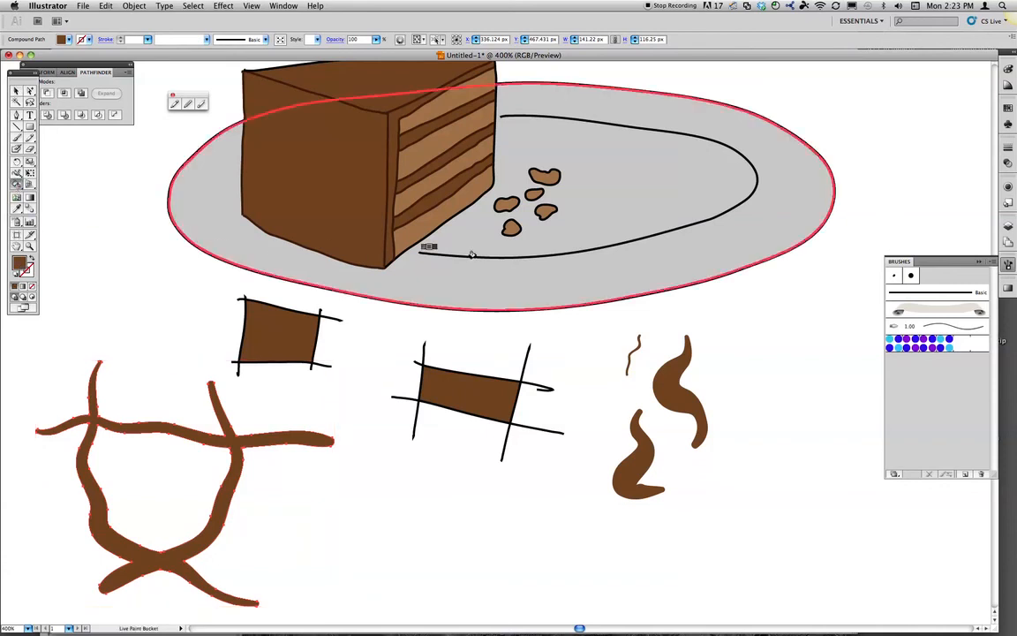
left_click(188, 449)
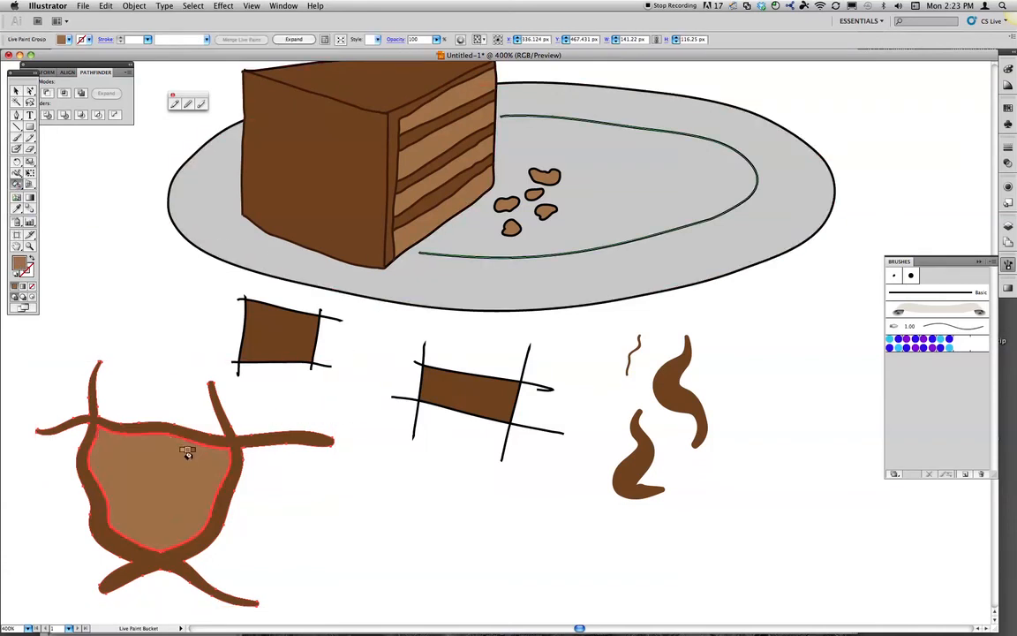
left_click(16, 91)
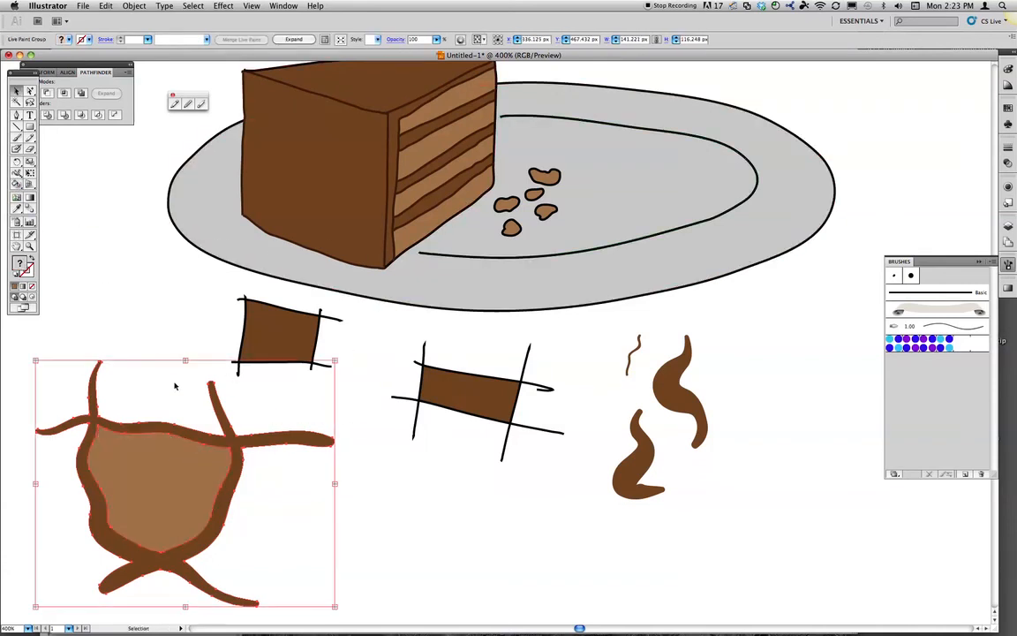
left_click(191, 405)
Step: Redraw the bottom edge of the light brown fill inside the Blob Brush outline with the Pencil tool and deselect it
key("n")
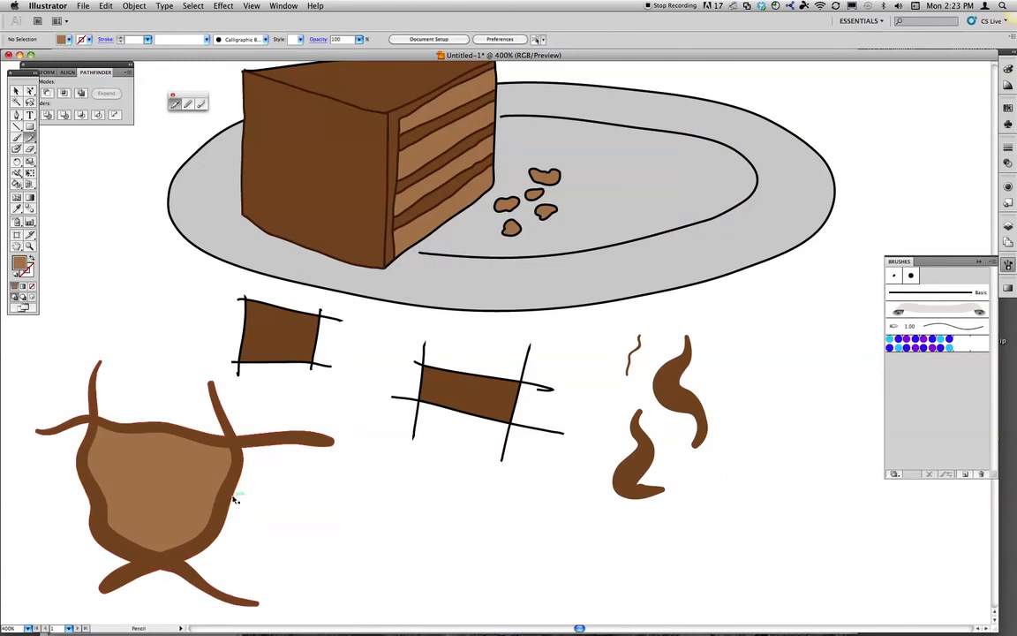
left_click(221, 492, "super")
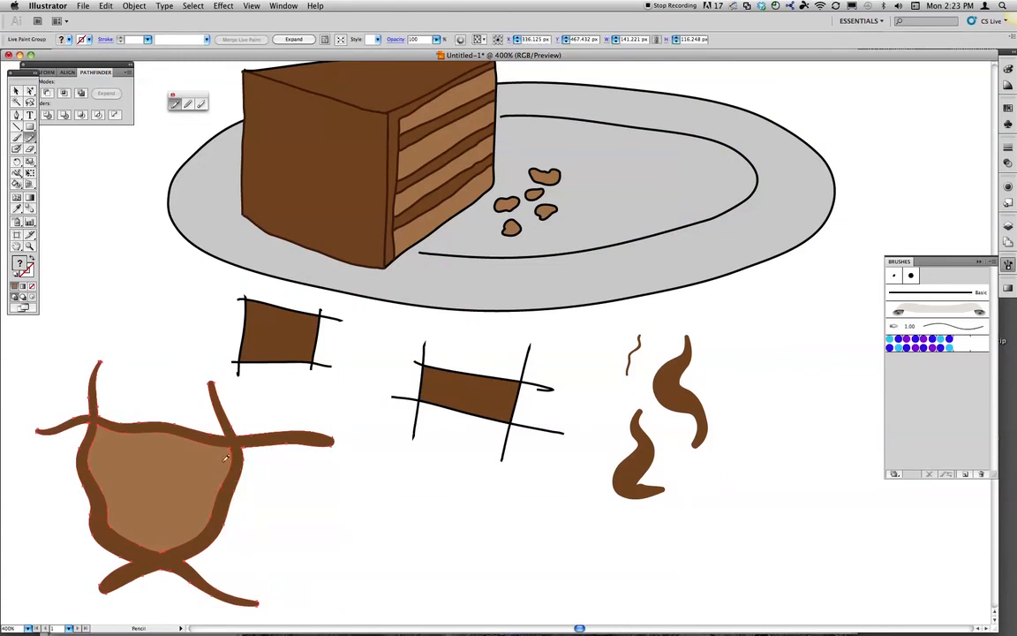
left_click(157, 455, "super")
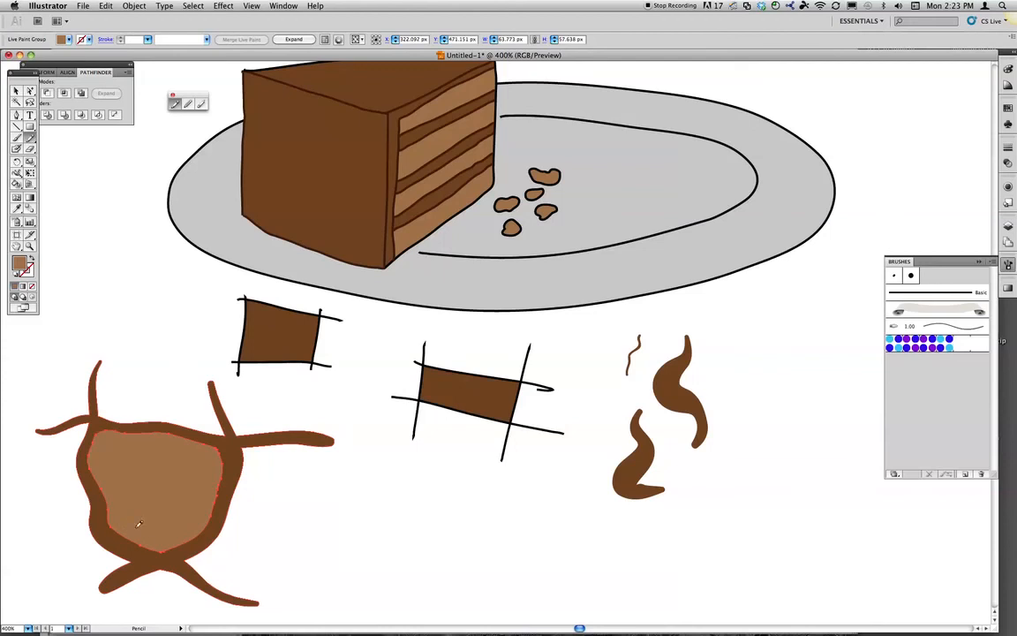
left_click_drag(148, 547, 183, 545)
left_click(16, 91)
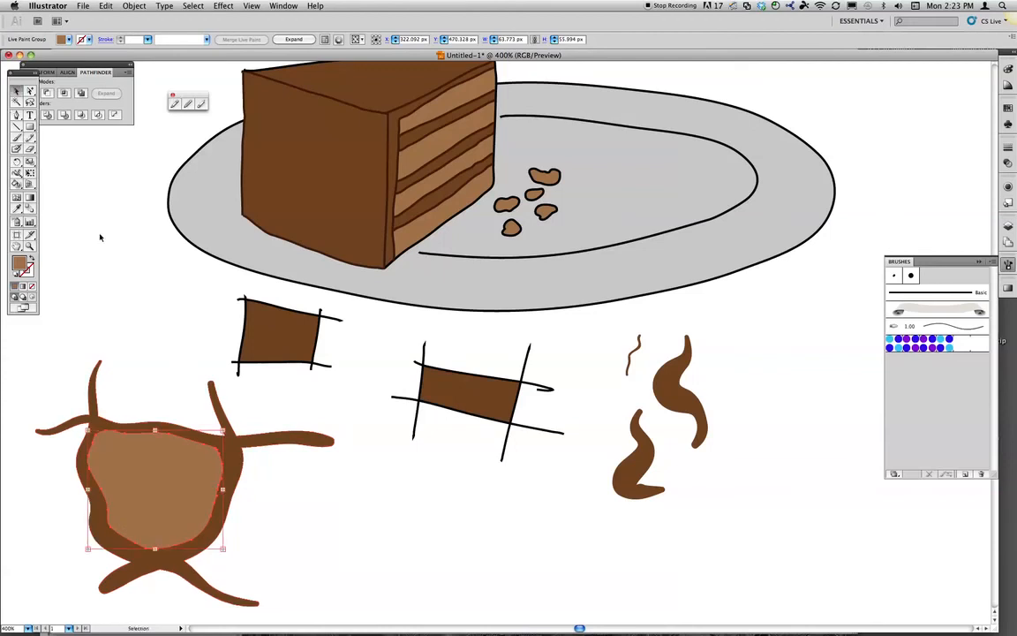
left_click(90, 209)
scroll(381, 505, "up", 3)
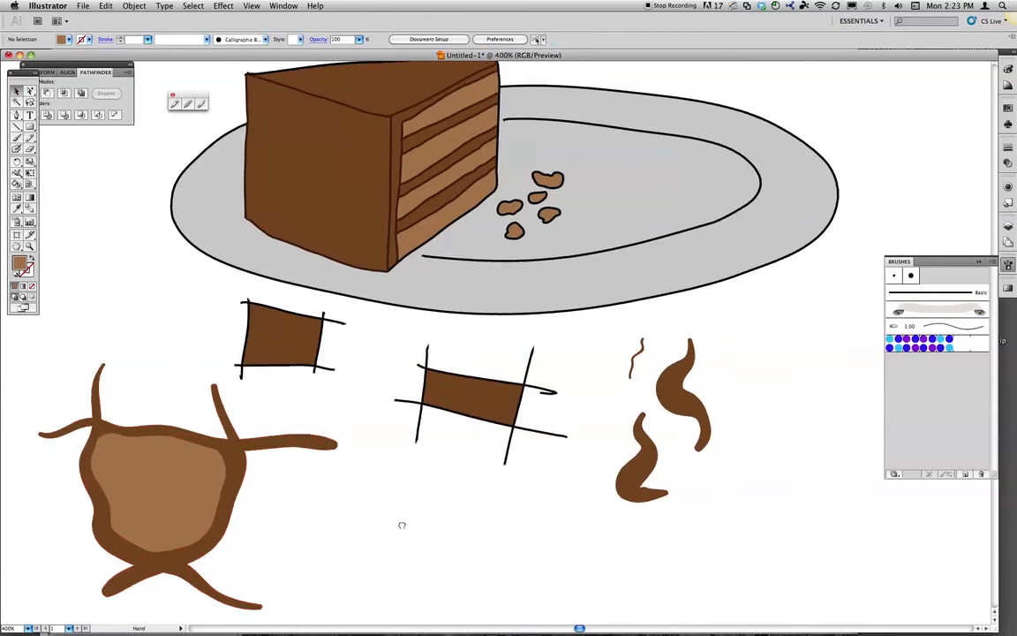